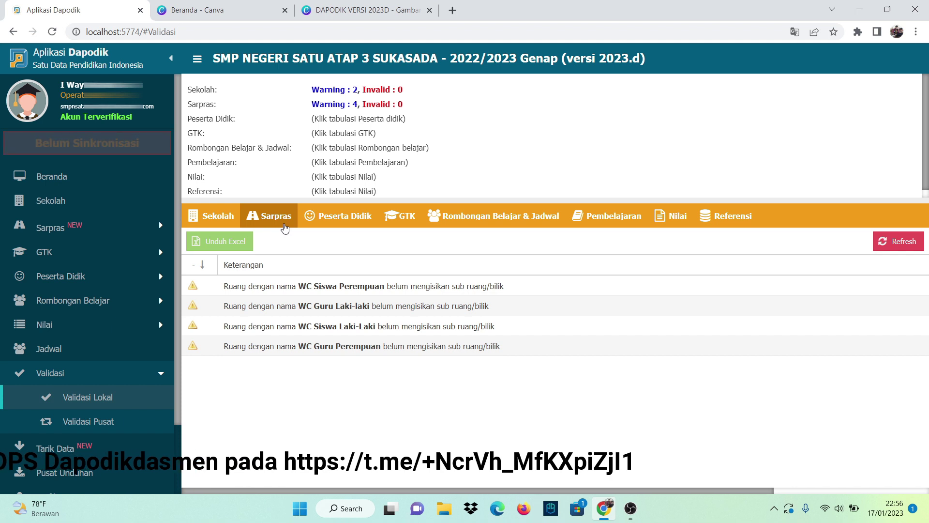
Review the local validation results for Peserta Didik, GTK, and Rombongan Belajar & Jadwal
{"action": "left_click", "coordinate": [328, 220]}
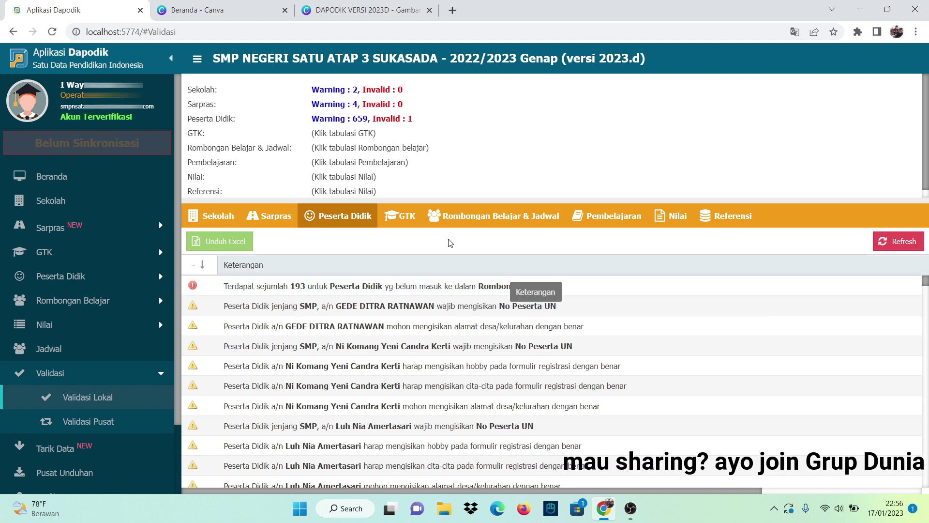
{"action": "left_click", "coordinate": [409, 218]}
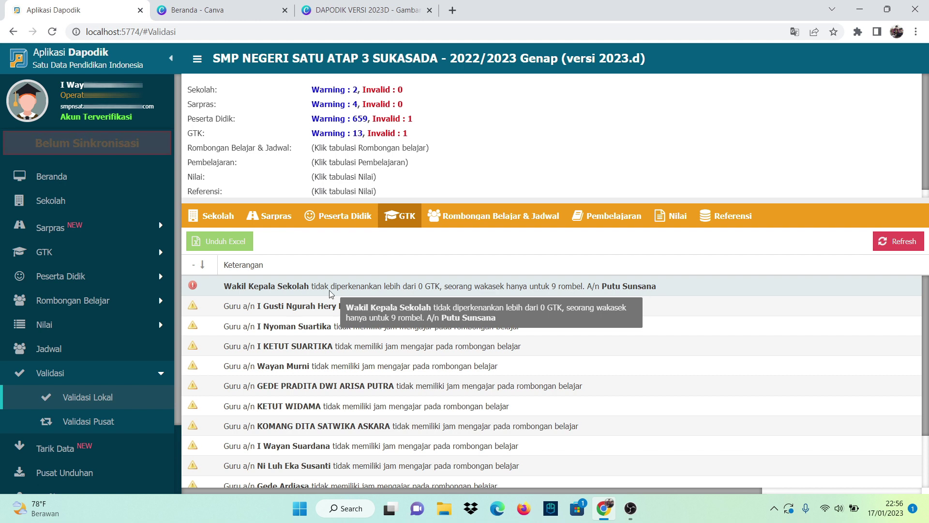
{"action": "left_click", "coordinate": [475, 222]}
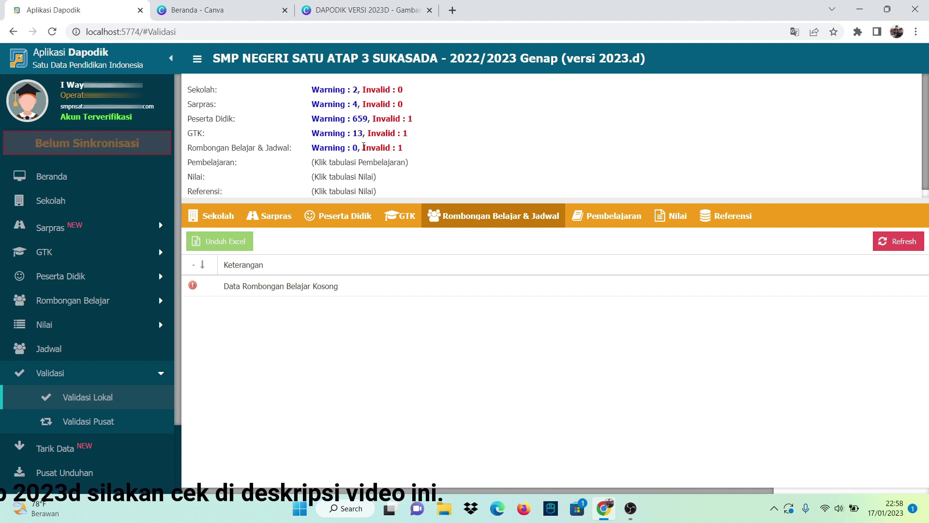
{"action": "left_click", "coordinate": [353, 217]}
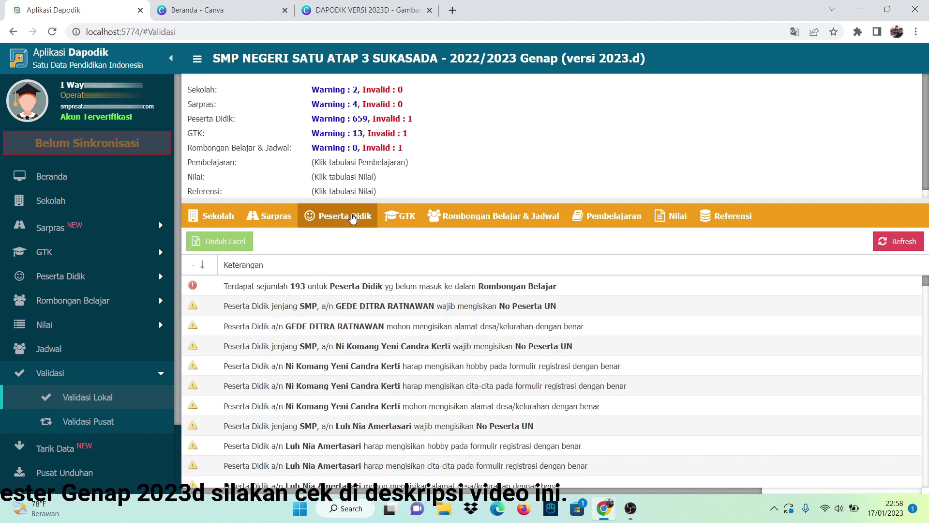
{"action": "left_click", "coordinate": [406, 219]}
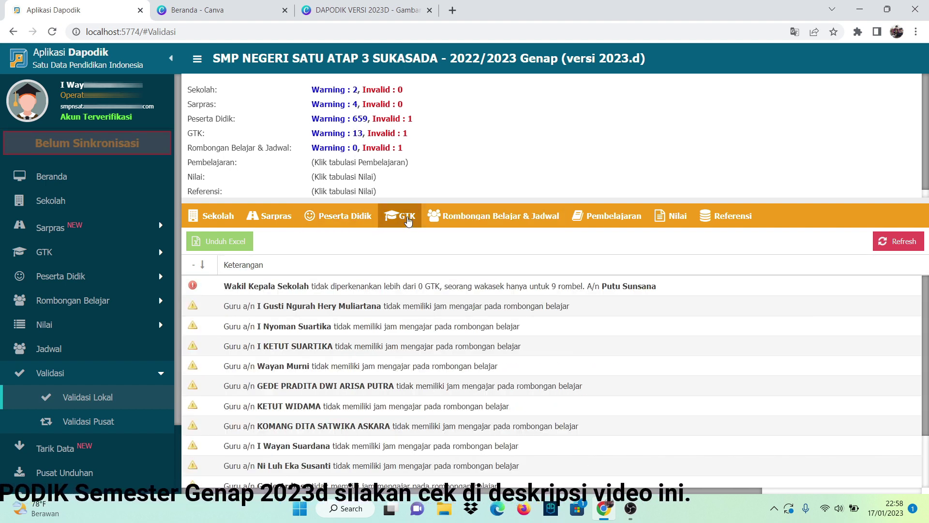
{"action": "left_click", "coordinate": [473, 221]}
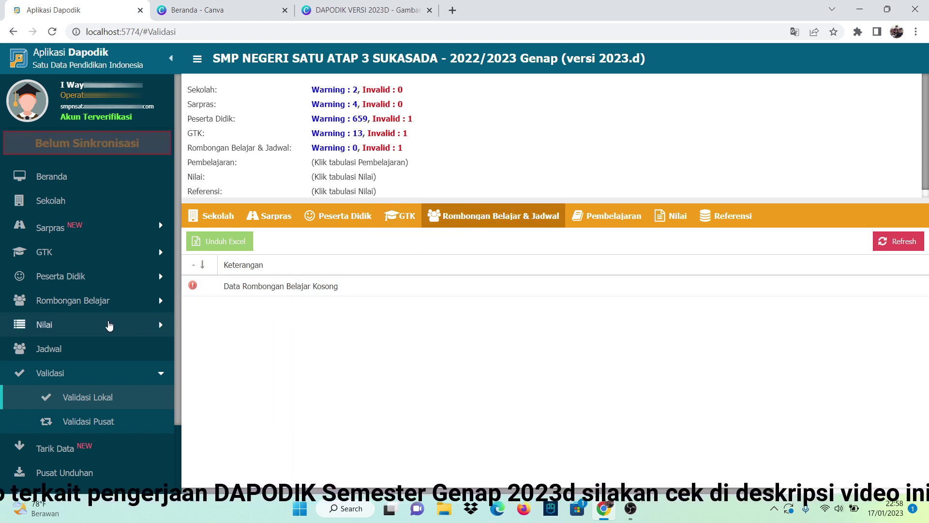
In the regular class groups (Rombongan Belajar Reguler), continue rombel 7A from semester 1 T.A 2022/2023 and confirm
{"action": "left_click", "coordinate": [86, 302]}
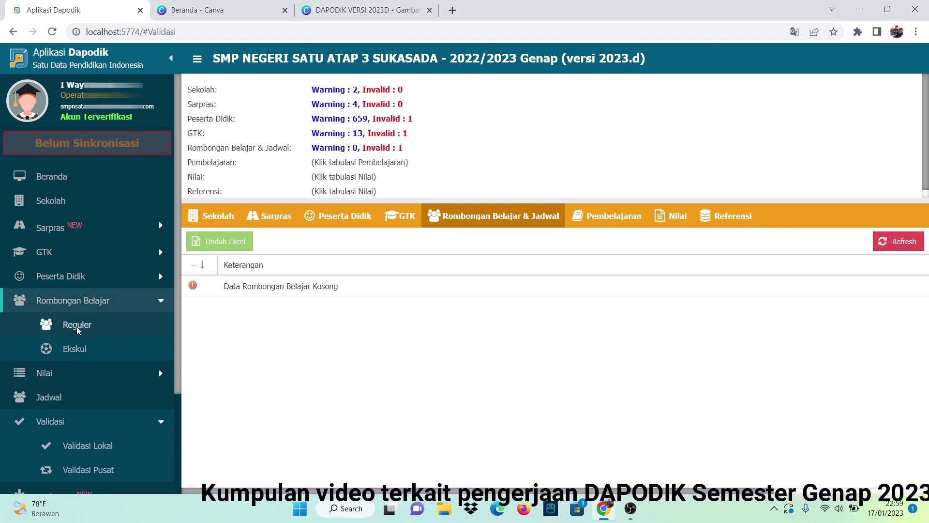
{"action": "left_click", "coordinate": [76, 326]}
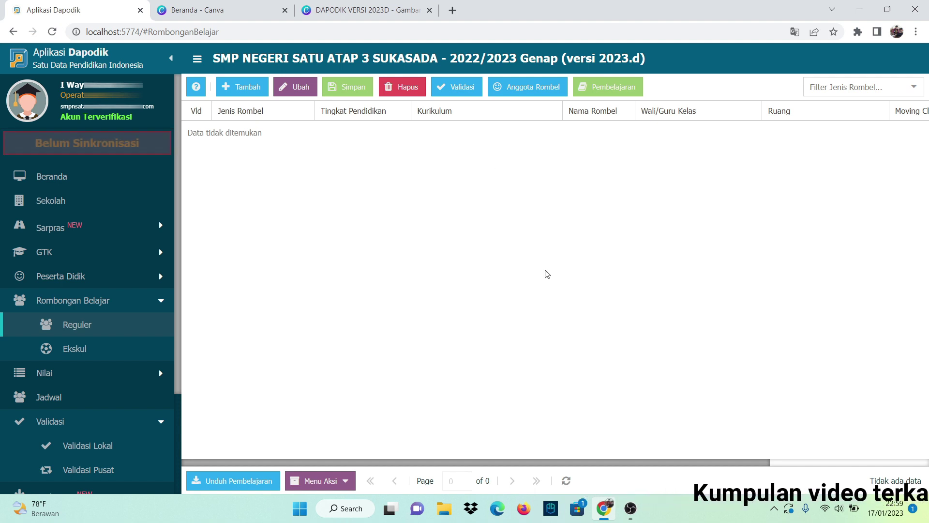
{"action": "left_click", "coordinate": [346, 482]}
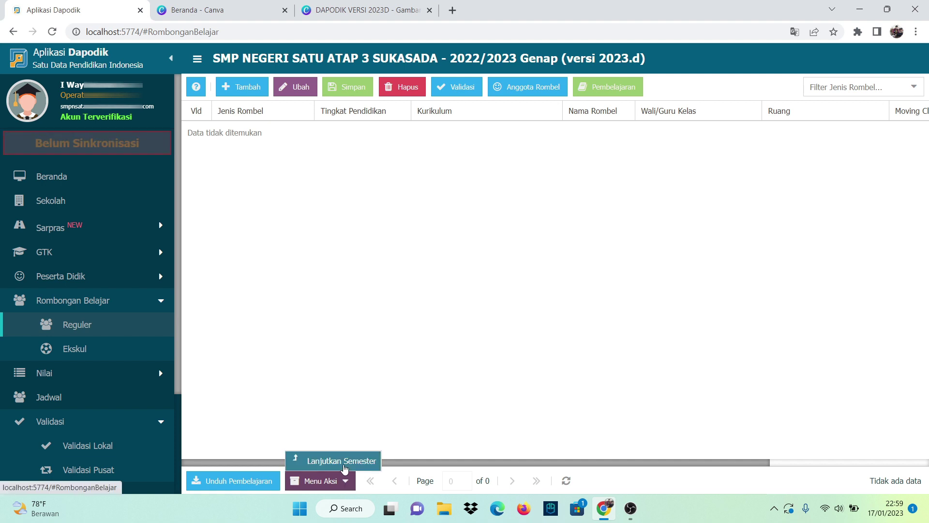
{"action": "left_click", "coordinate": [347, 462]}
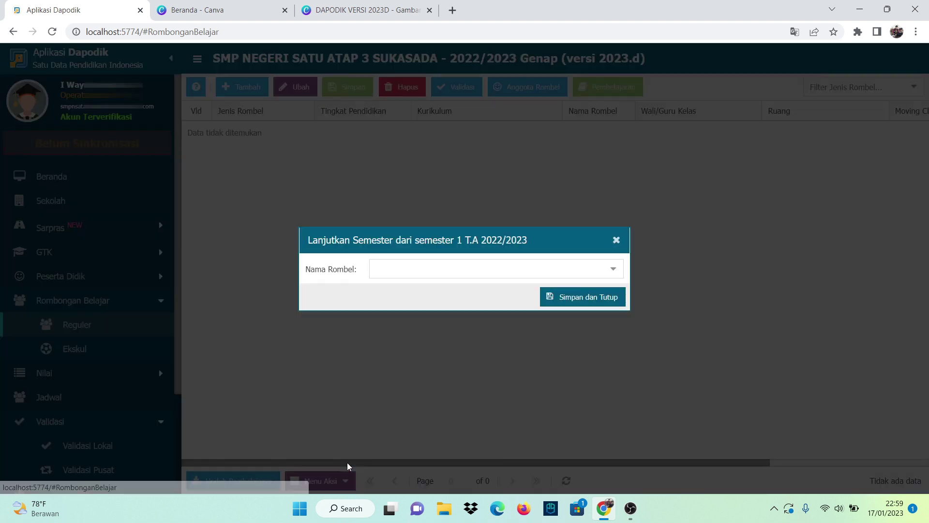
{"action": "left_click", "coordinate": [613, 269]}
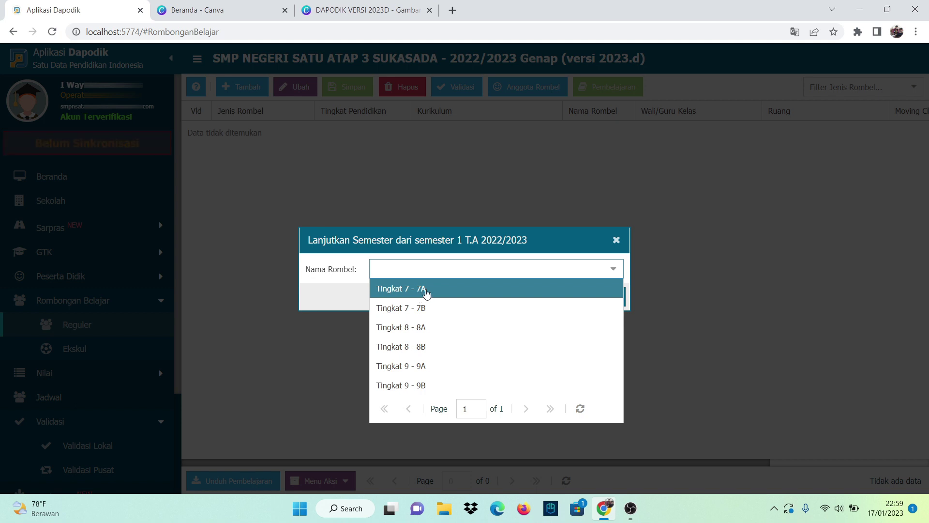
{"action": "left_click", "coordinate": [426, 291]}
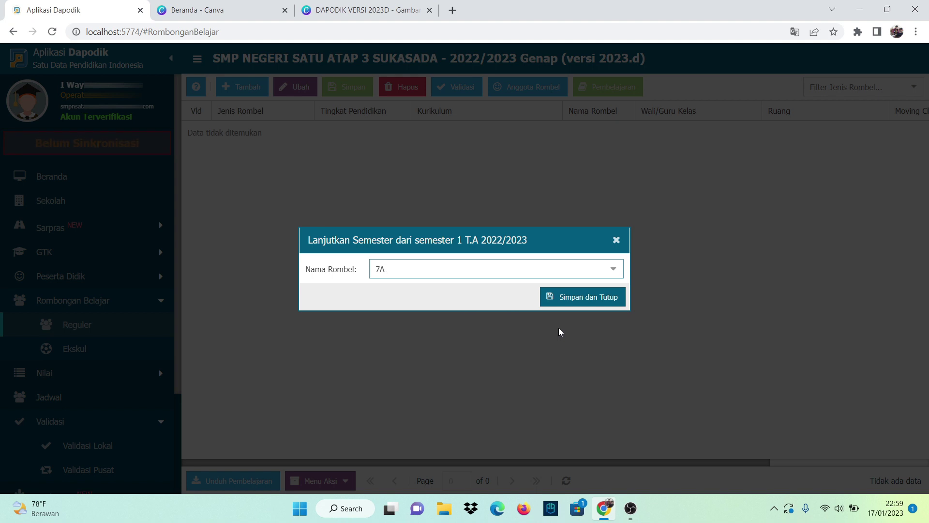
{"action": "left_click", "coordinate": [577, 300]}
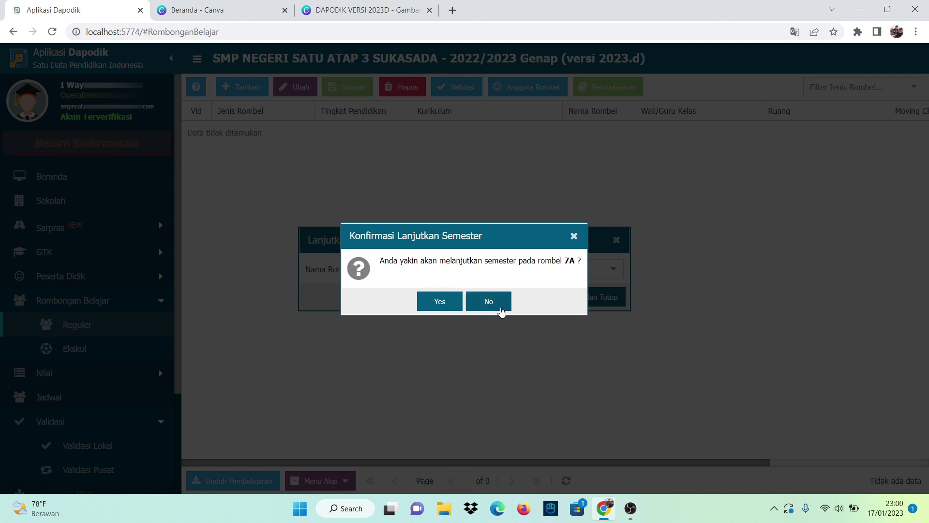
{"action": "left_click", "coordinate": [445, 304]}
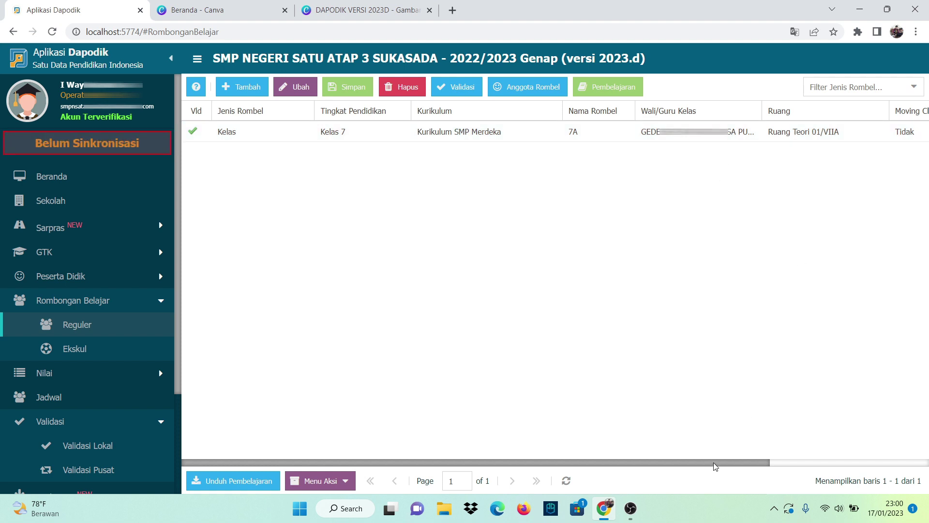
Check the editable fields of the 7A class group, including its type, education level, curriculum options and homeroom teacher options
{"action": "left_click_drag", "start_coordinate": [715, 464], "coordinate": [696, 457]}
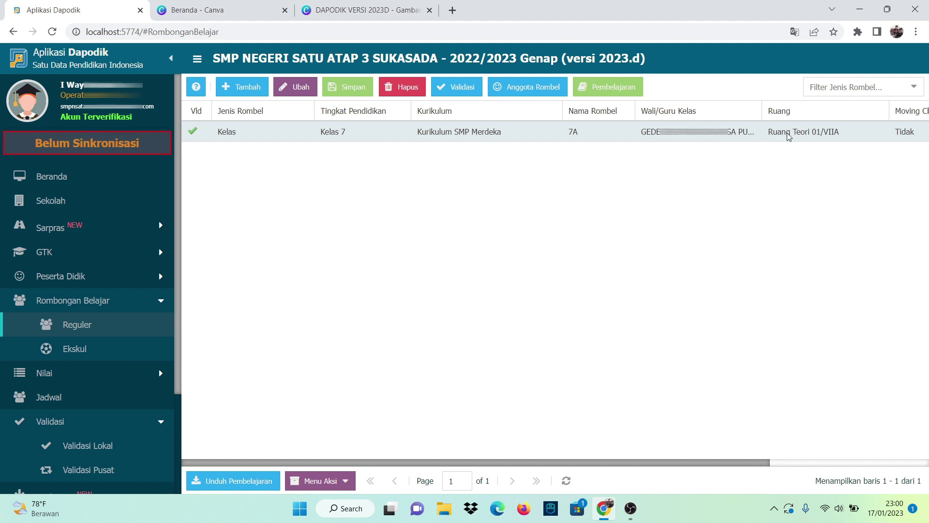
{"action": "left_click", "coordinate": [280, 131]}
{"action": "left_click", "coordinate": [290, 89]}
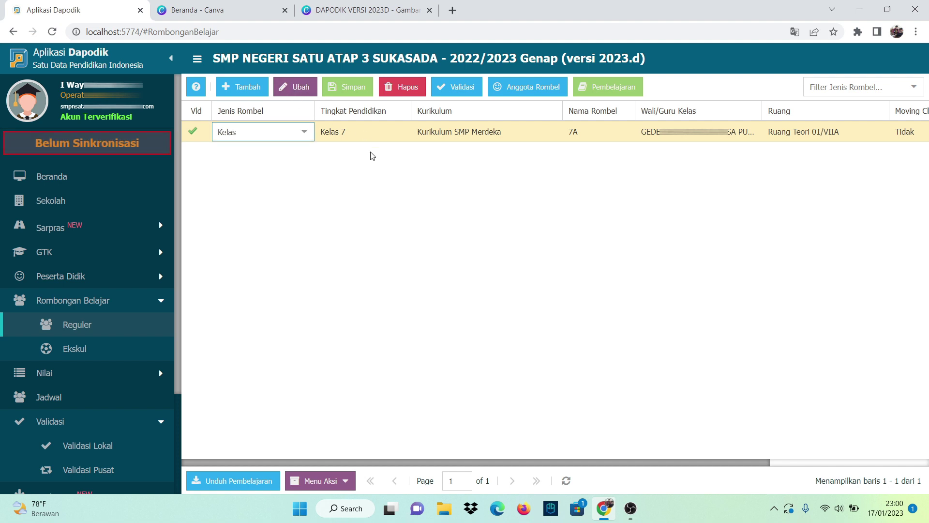
{"action": "left_click", "coordinate": [373, 137]}
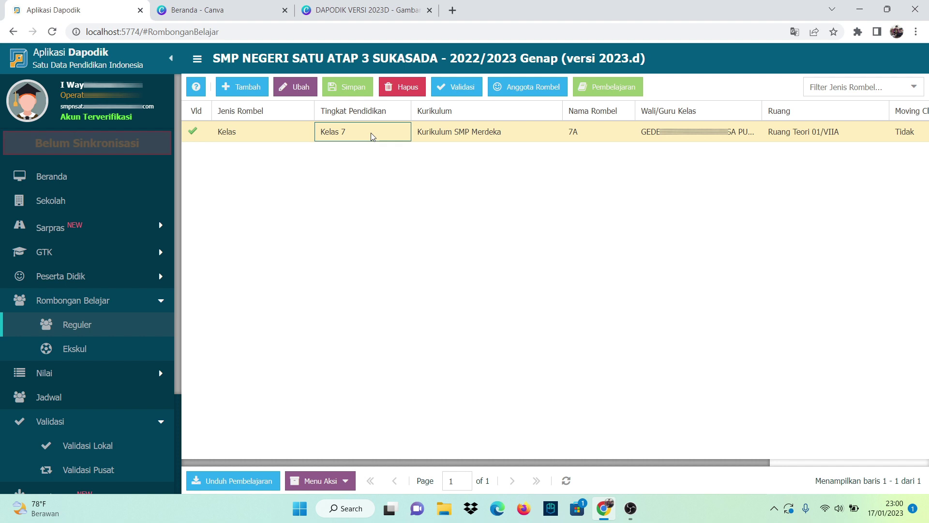
{"action": "left_click", "coordinate": [429, 131]}
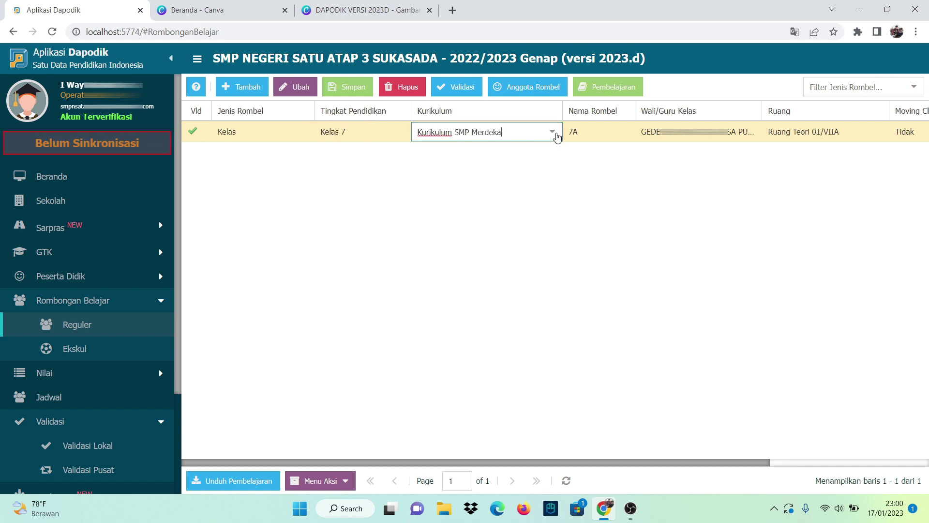
{"action": "left_click", "coordinate": [552, 134]}
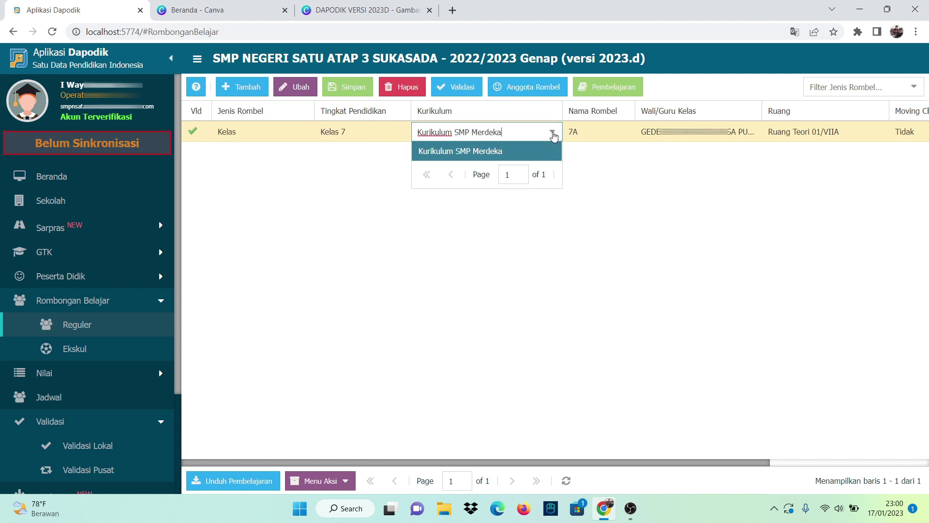
{"action": "left_click", "coordinate": [559, 159]}
{"action": "left_click", "coordinate": [751, 131]}
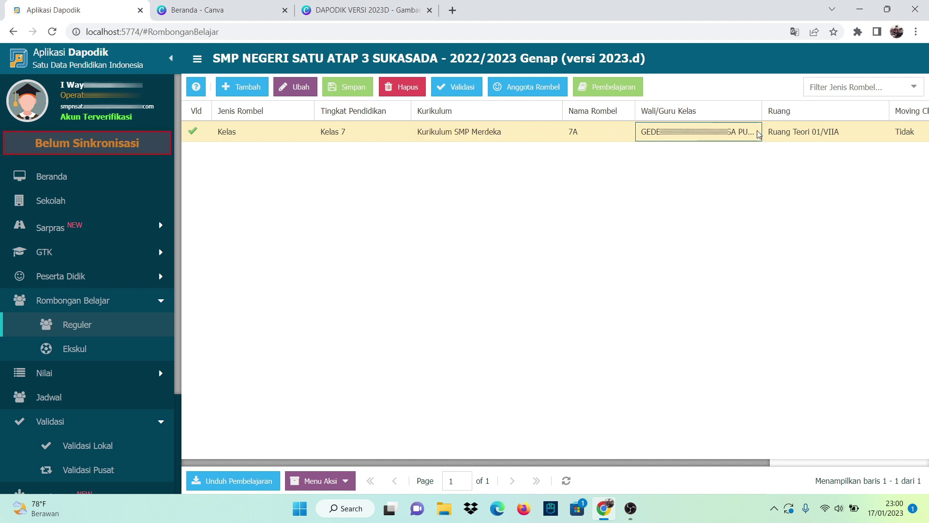
{"action": "left_click", "coordinate": [753, 135]}
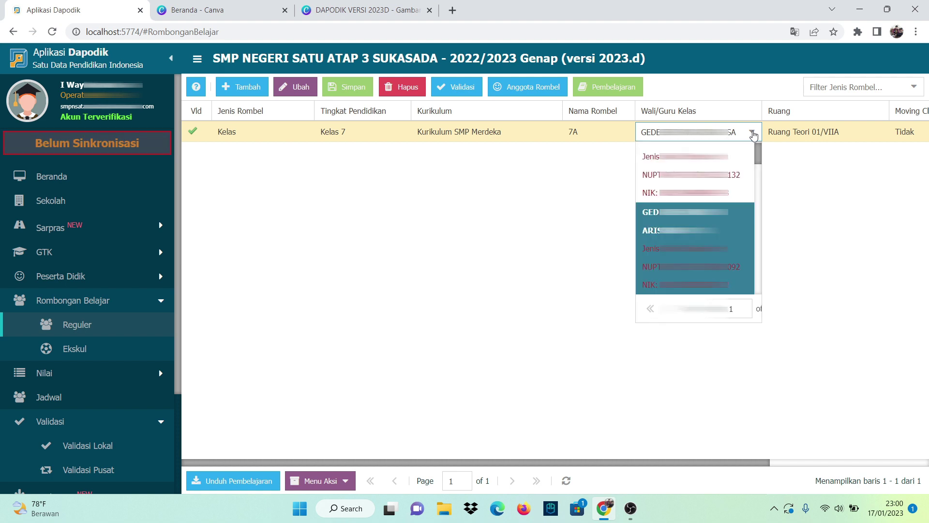
{"action": "left_click", "coordinate": [582, 189]}
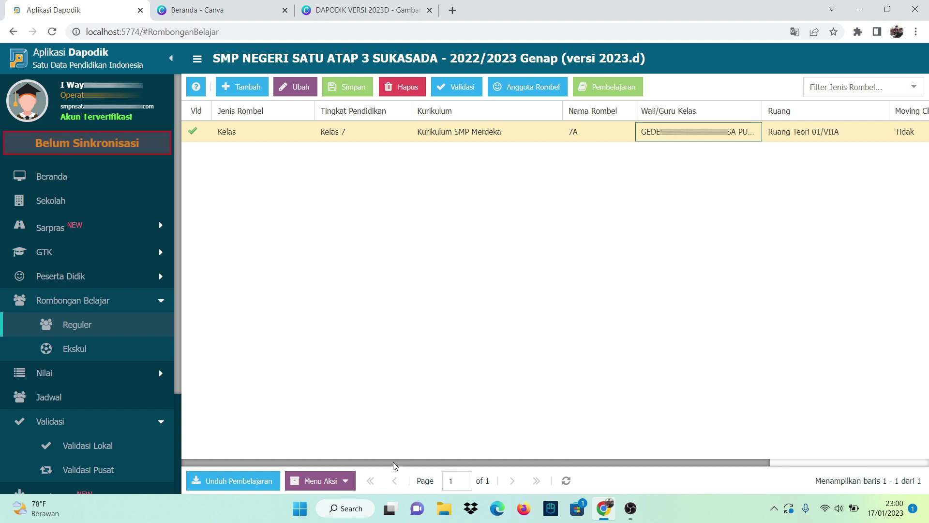
Continue rombel 7B from semester 1 T.A 2022/2023 with Lanjutkan Semester and confirm
{"action": "left_click", "coordinate": [344, 480]}
{"action": "left_click", "coordinate": [341, 462]}
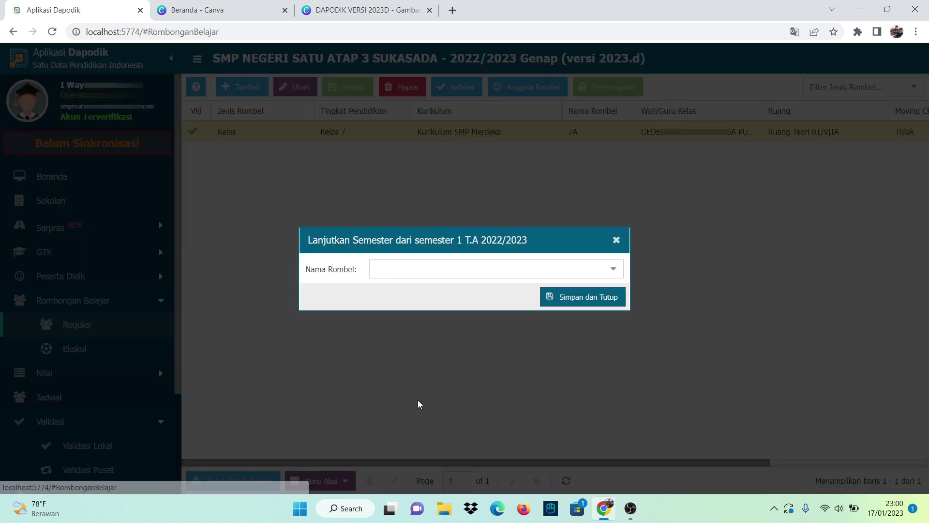
{"action": "left_click", "coordinate": [592, 270]}
{"action": "left_click", "coordinate": [614, 271]}
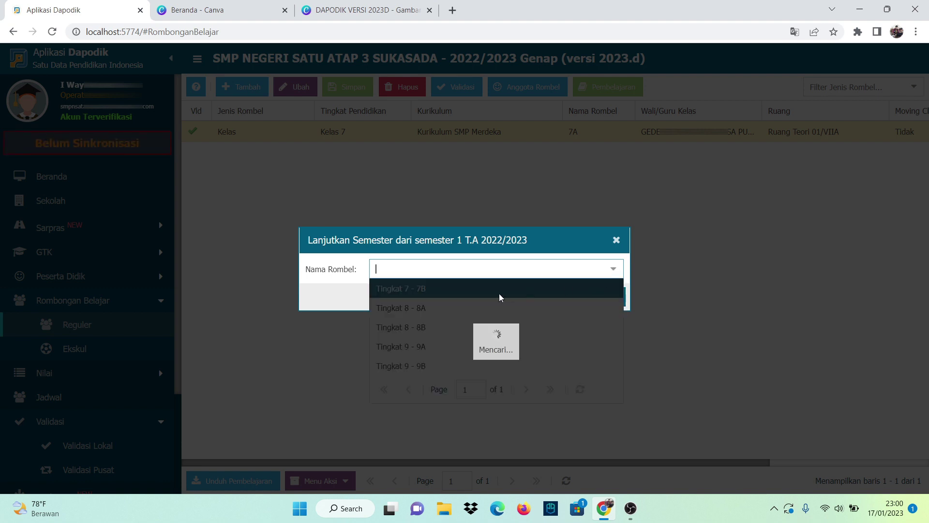
{"action": "left_click", "coordinate": [430, 291]}
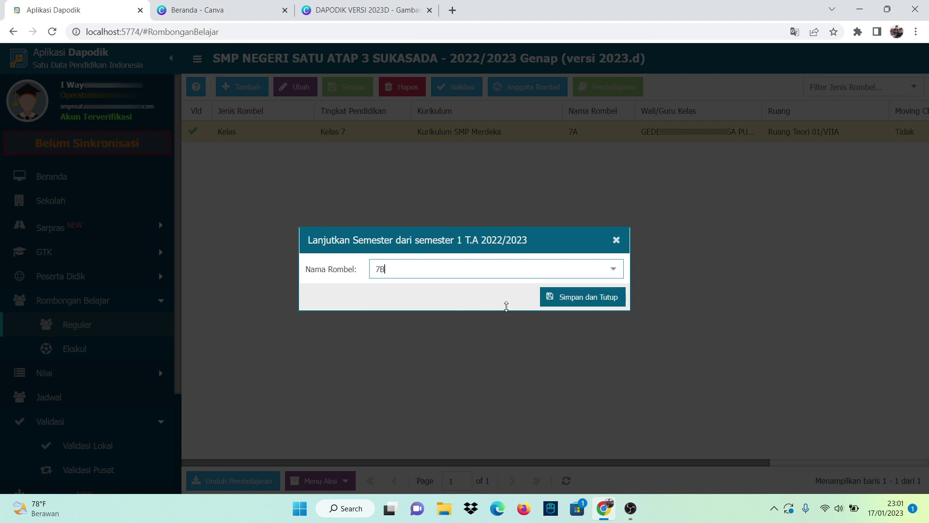
{"action": "left_click", "coordinate": [572, 296]}
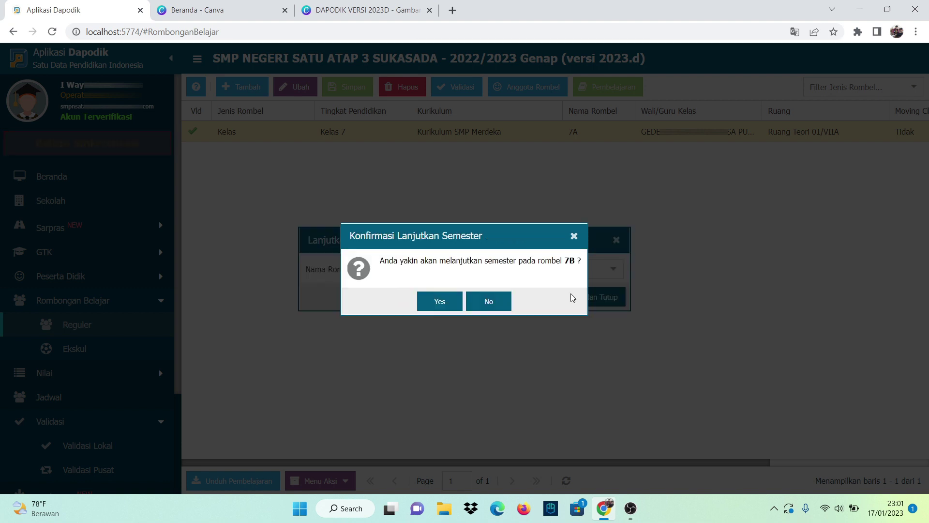
{"action": "left_click", "coordinate": [439, 302]}
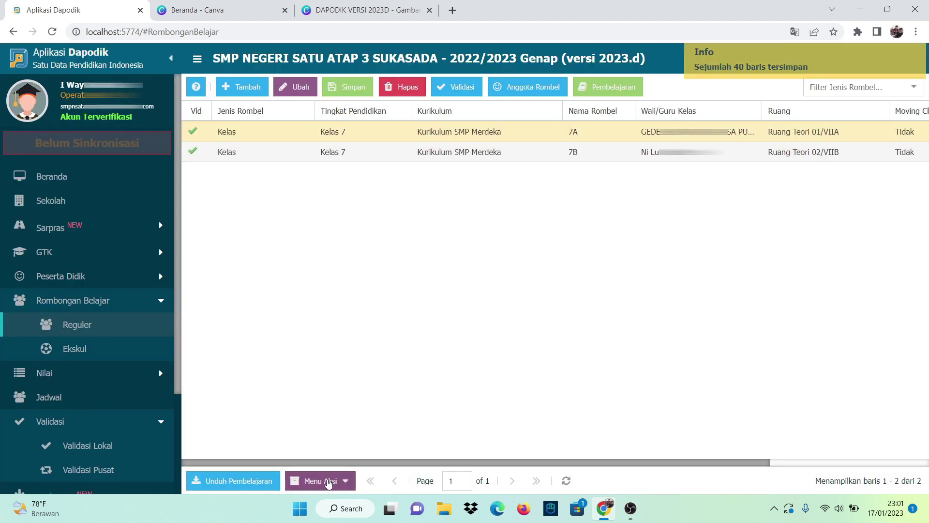
Carry rombel 8A over from semester 1 T.A 2022/2023 with Lanjutkan Semester and confirm
{"action": "left_click", "coordinate": [329, 481]}
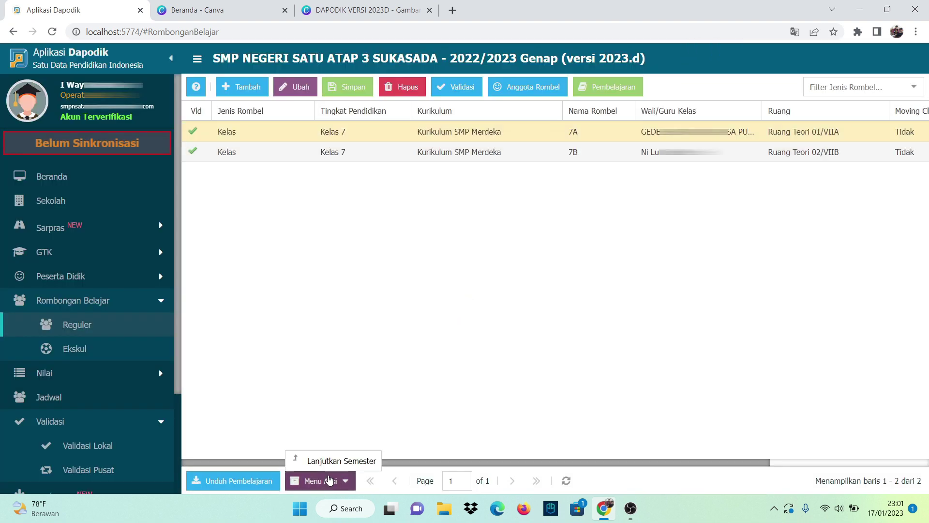
{"action": "left_click", "coordinate": [330, 458]}
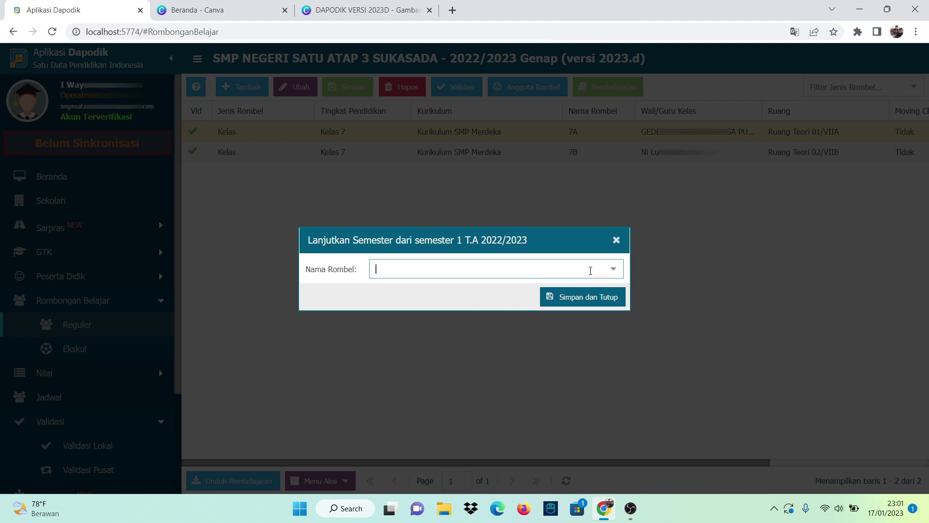
{"action": "left_click", "coordinate": [613, 268]}
{"action": "left_click", "coordinate": [422, 288]}
{"action": "left_click", "coordinate": [564, 304]}
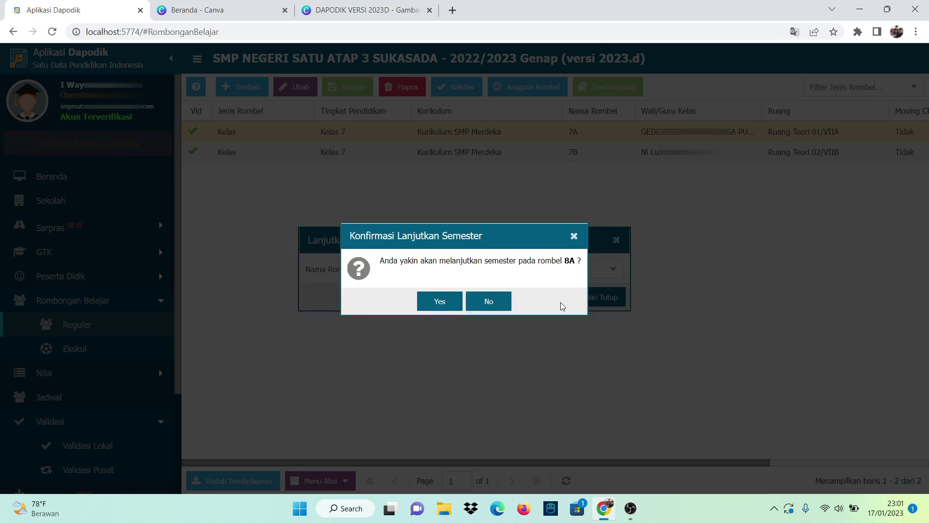
{"action": "left_click", "coordinate": [440, 301]}
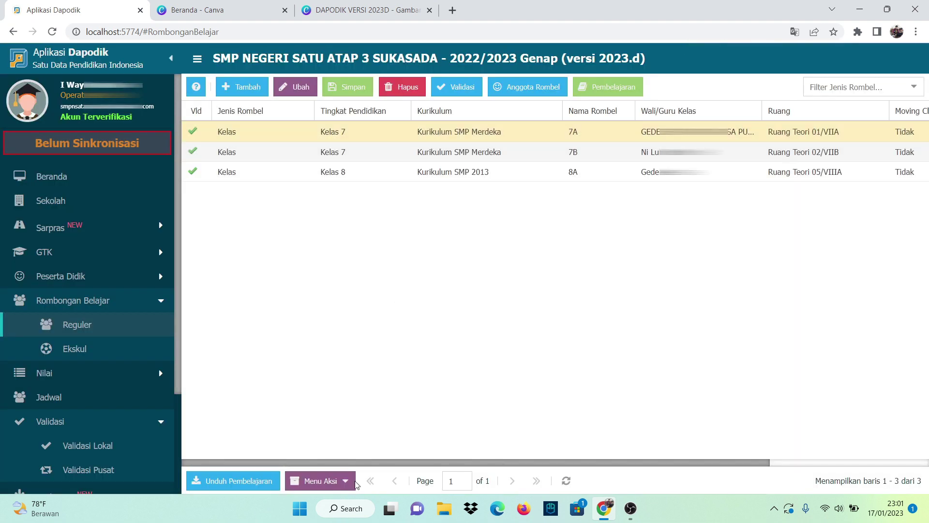
Use Lanjutkan Semester to continue rombel 8B from semester 1 T.A 2022/2023 and confirm
{"action": "left_click", "coordinate": [346, 480]}
{"action": "left_click", "coordinate": [353, 457]}
{"action": "left_click", "coordinate": [613, 269]}
{"action": "left_click", "coordinate": [450, 290]}
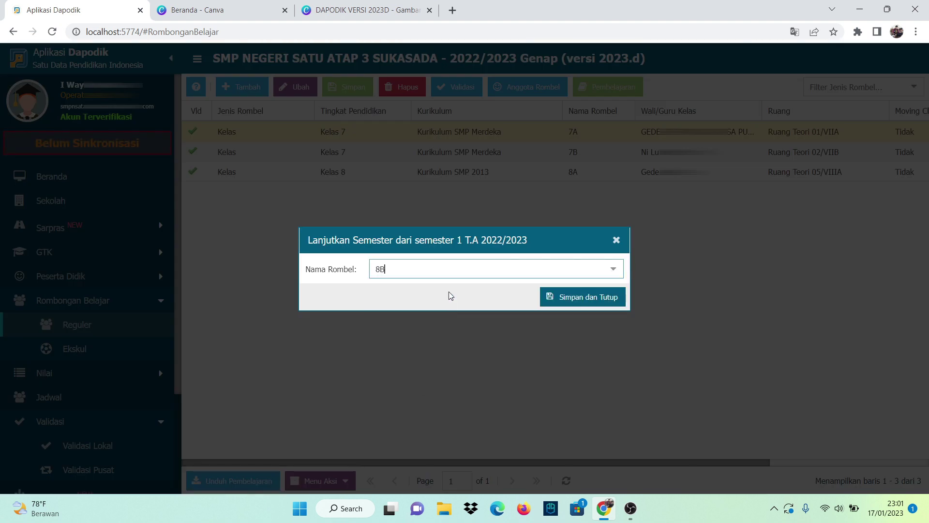
{"action": "left_click", "coordinate": [564, 301]}
{"action": "left_click", "coordinate": [444, 301]}
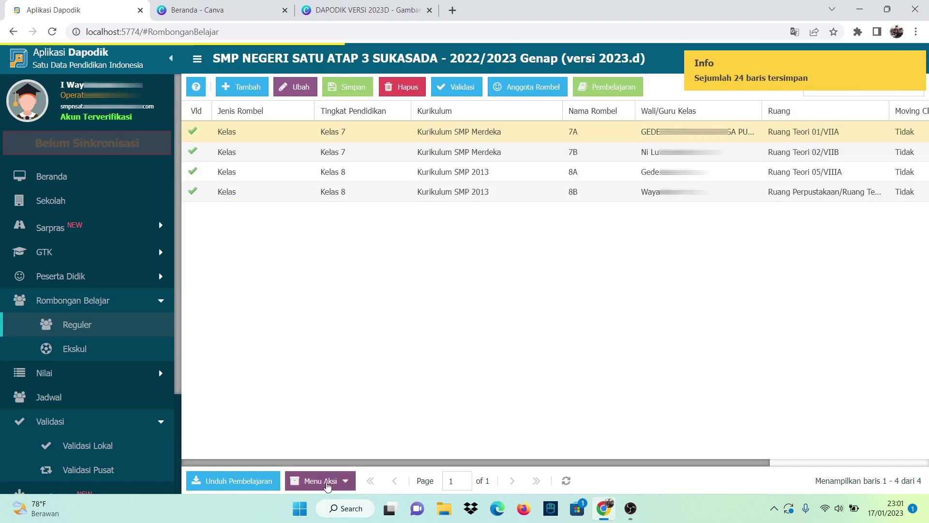
Continue rombel 9A from semester 1 T.A 2022/2023 with Lanjutkan Semester and confirm
{"action": "left_click", "coordinate": [338, 480]}
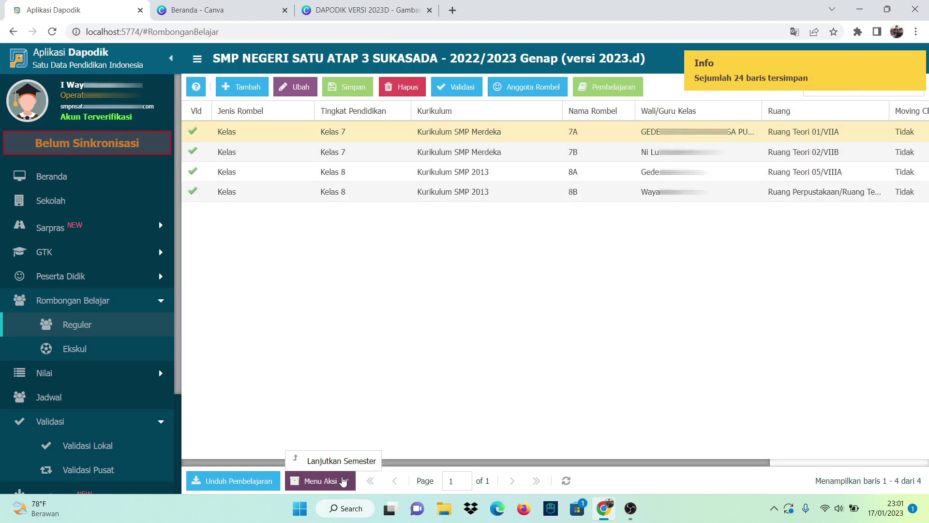
{"action": "left_click", "coordinate": [342, 461]}
{"action": "left_click", "coordinate": [612, 269]}
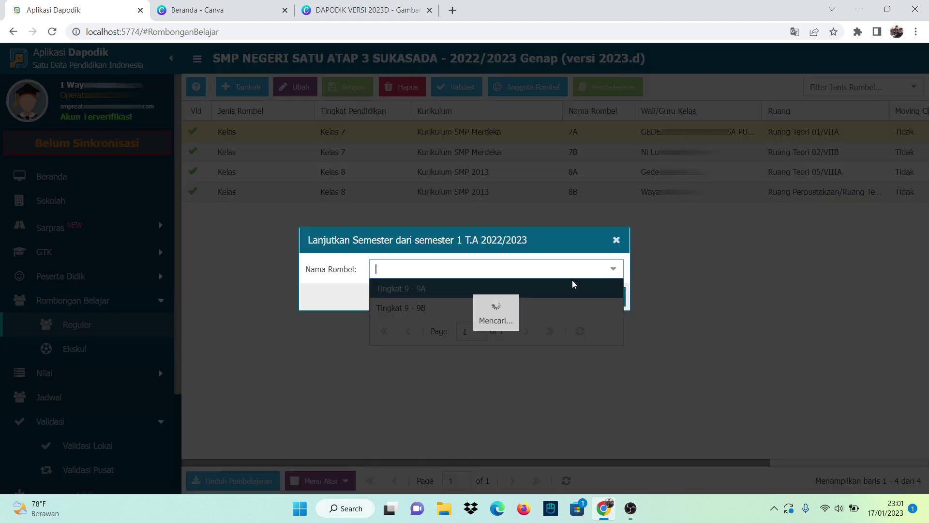
{"action": "left_click", "coordinate": [457, 289]}
{"action": "left_click", "coordinate": [567, 297]}
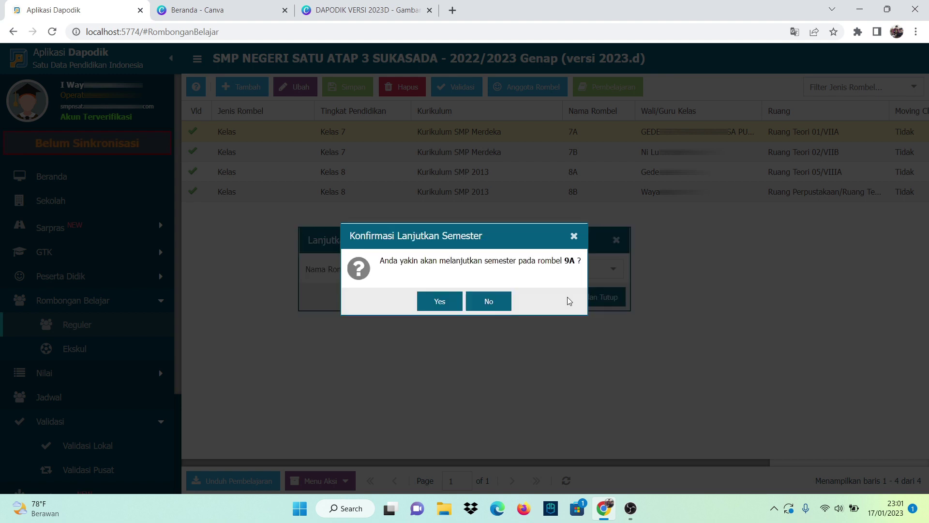
{"action": "left_click", "coordinate": [439, 304]}
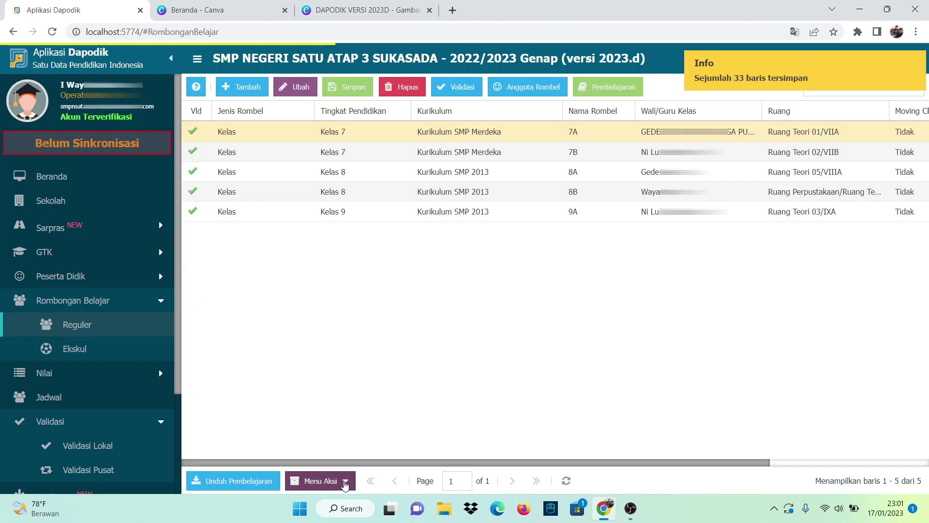
Carry rombel 9B over from semester 1 T.A 2022/2023 with Lanjutkan Semester and confirm
{"action": "left_click", "coordinate": [345, 481]}
{"action": "left_click", "coordinate": [387, 458]}
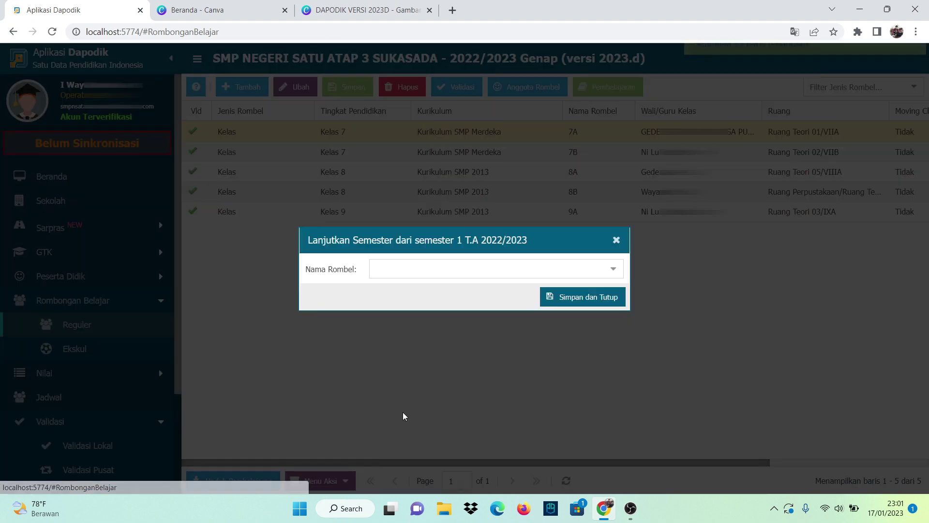
{"action": "left_click", "coordinate": [608, 270]}
{"action": "left_click", "coordinate": [481, 292]}
{"action": "left_click", "coordinate": [572, 302]}
{"action": "left_click", "coordinate": [450, 300]}
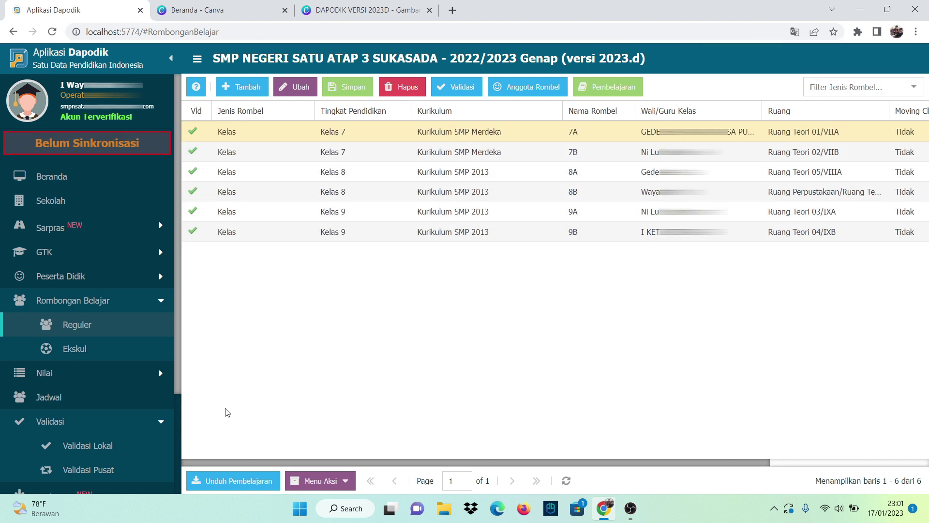
Reload the local validation and recheck the results for Sarpras, Peserta Didik, GTK and Rombongan Belajar & Jadwal
{"action": "left_click", "coordinate": [99, 448]}
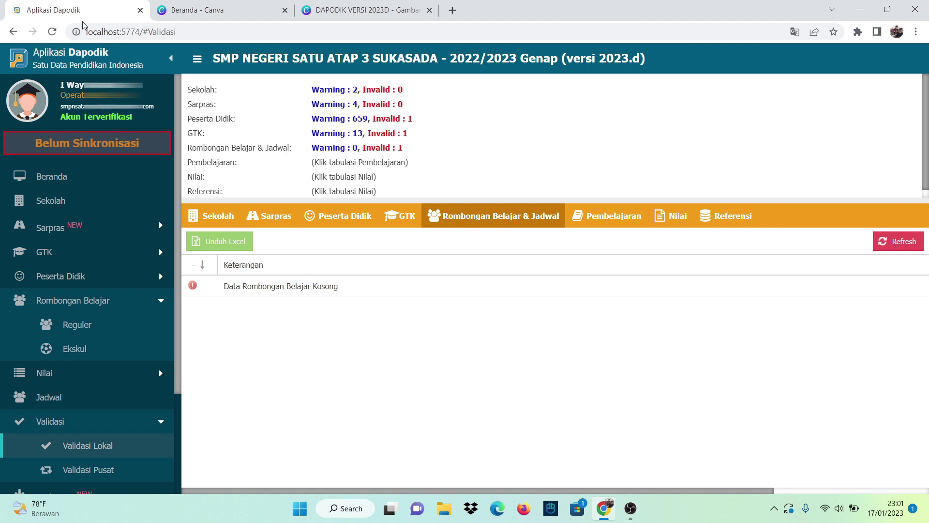
{"action": "left_click", "coordinate": [53, 31]}
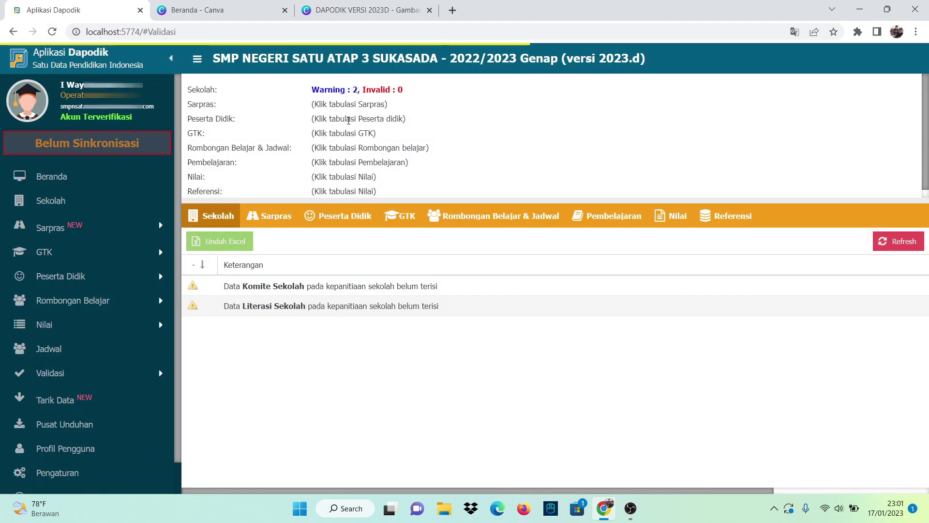
{"action": "left_click", "coordinate": [277, 222]}
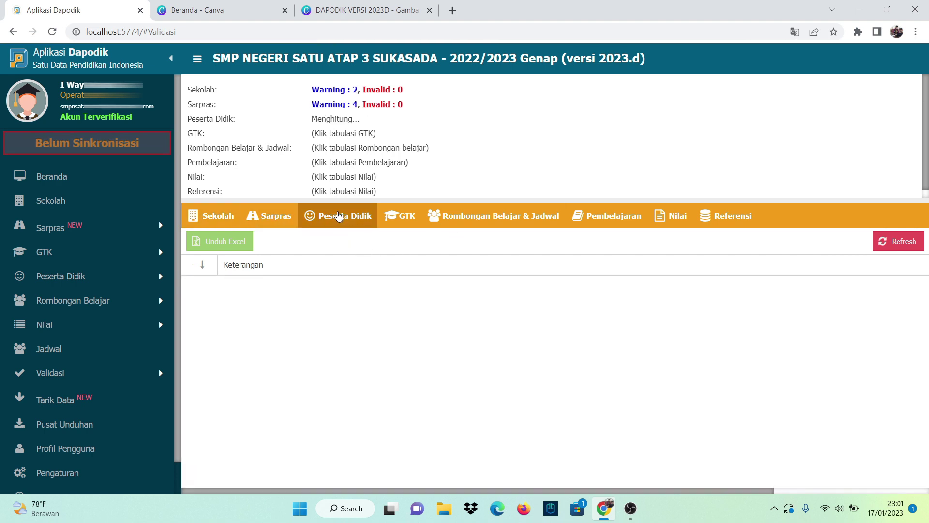
{"action": "left_click", "coordinate": [338, 216]}
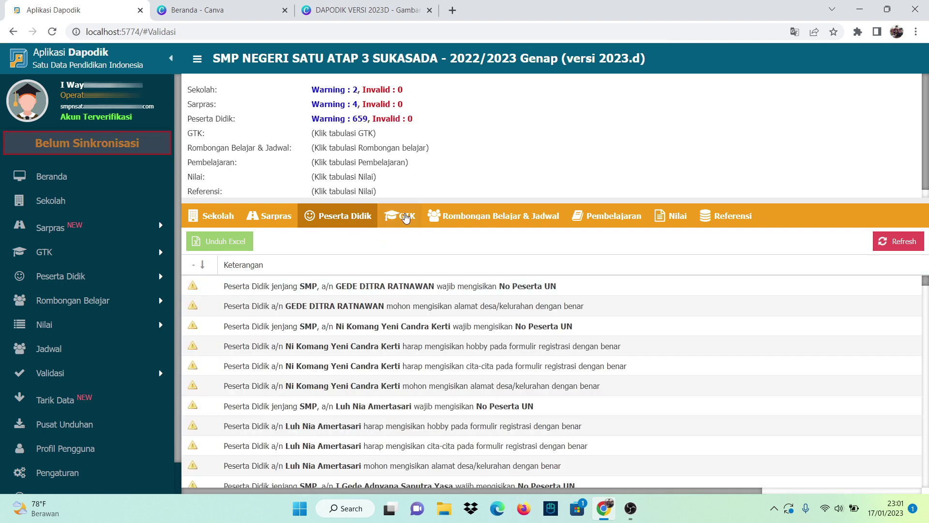
{"action": "left_click", "coordinate": [406, 218]}
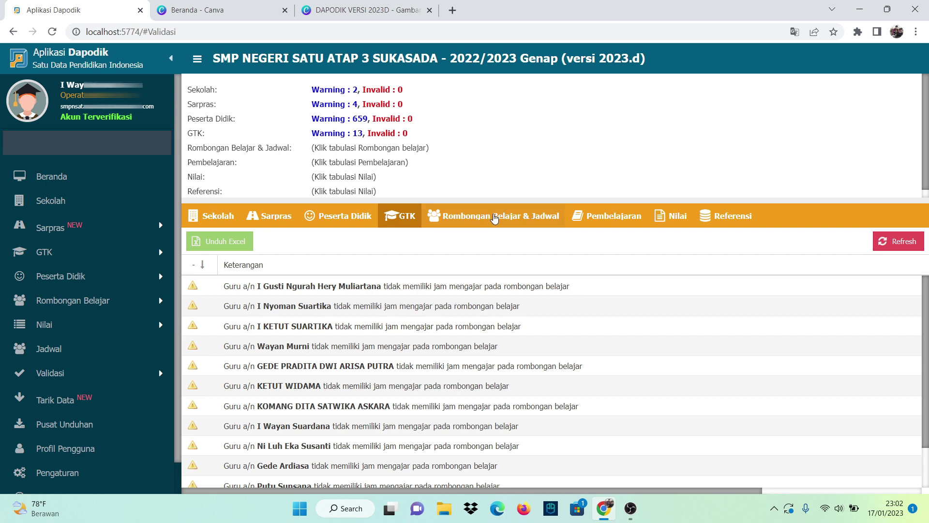
{"action": "left_click", "coordinate": [494, 218]}
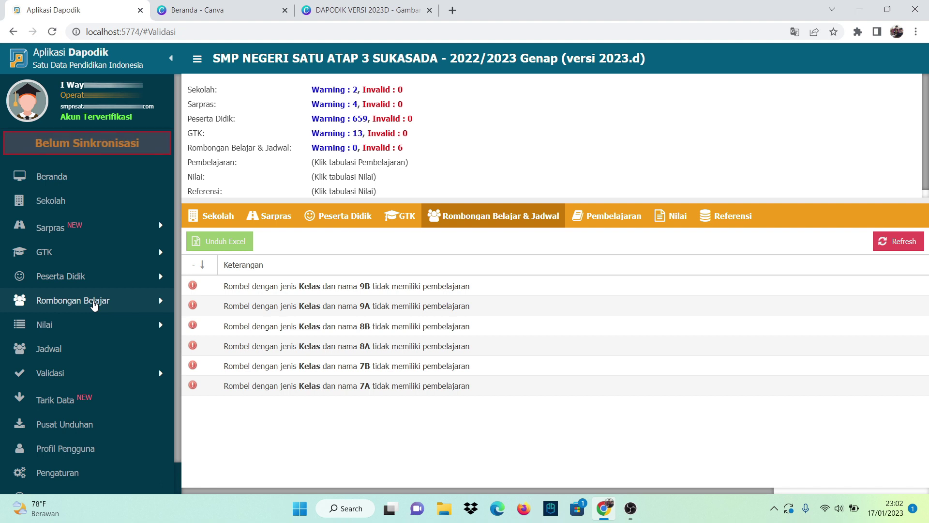
Open the Pembelajaran editor for class group 7B from the regular rombel list
{"action": "left_click", "coordinate": [94, 304]}
{"action": "left_click", "coordinate": [84, 326]}
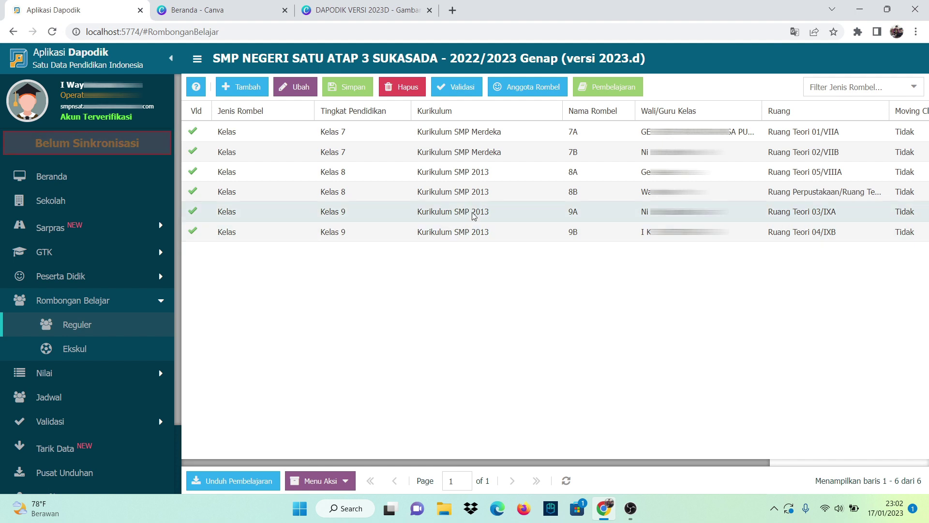
{"action": "left_click", "coordinate": [492, 156]}
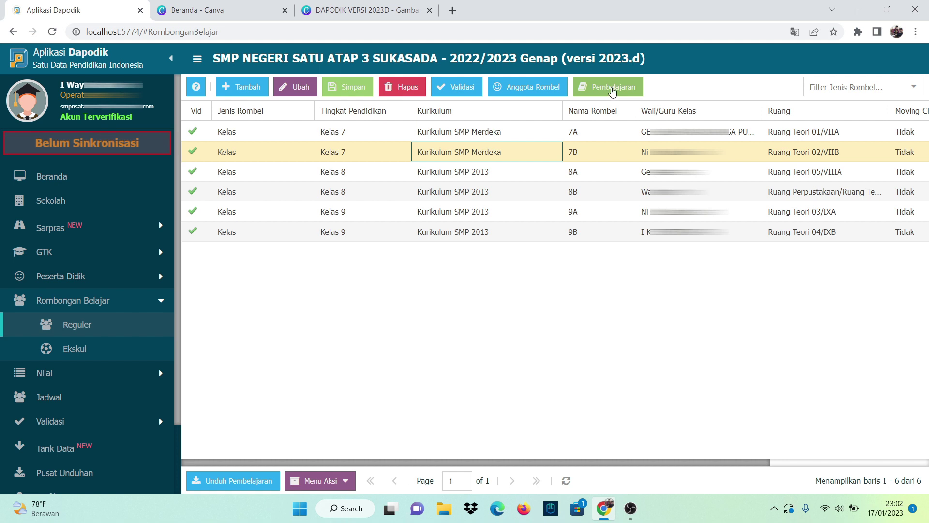
{"action": "left_click", "coordinate": [613, 91]}
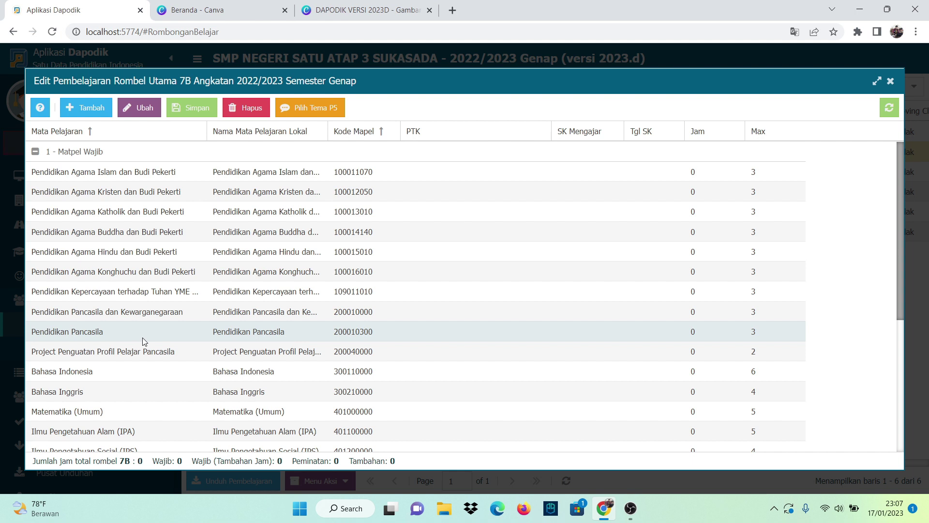
Assign the teacher (PTK) for Pendidikan Agama Hindu dan Budi Pekerti in rombel 7B
{"action": "left_click", "coordinate": [143, 255]}
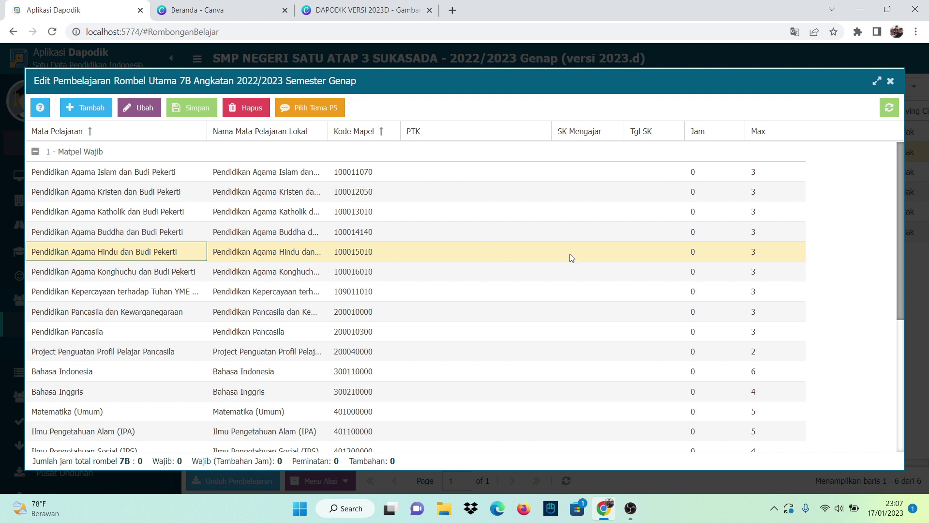
{"action": "left_click", "coordinate": [492, 250]}
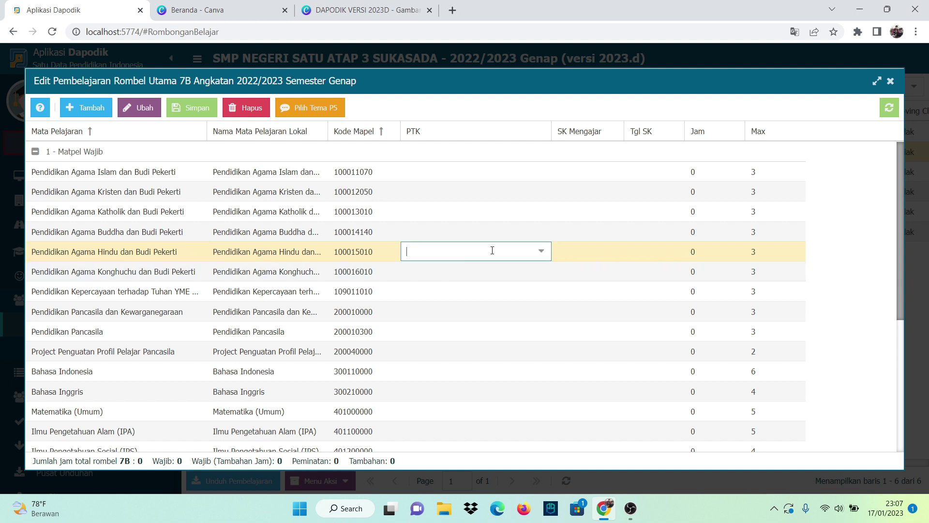
{"action": "left_click", "coordinate": [541, 253]}
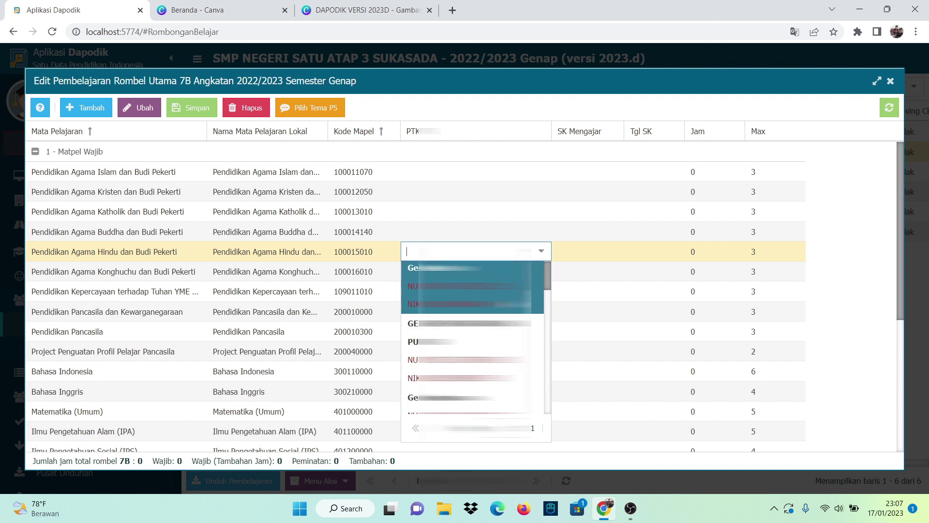
{"action": "key", "text": "Down"}
{"action": "key", "text": "Down"}
{"action": "key", "text": "Down"}
{"action": "key", "text": "Down"}
{"action": "key", "text": "Down"}
{"action": "key", "text": "Down"}
{"action": "key", "text": "Down"}
{"action": "key", "text": "Down"}
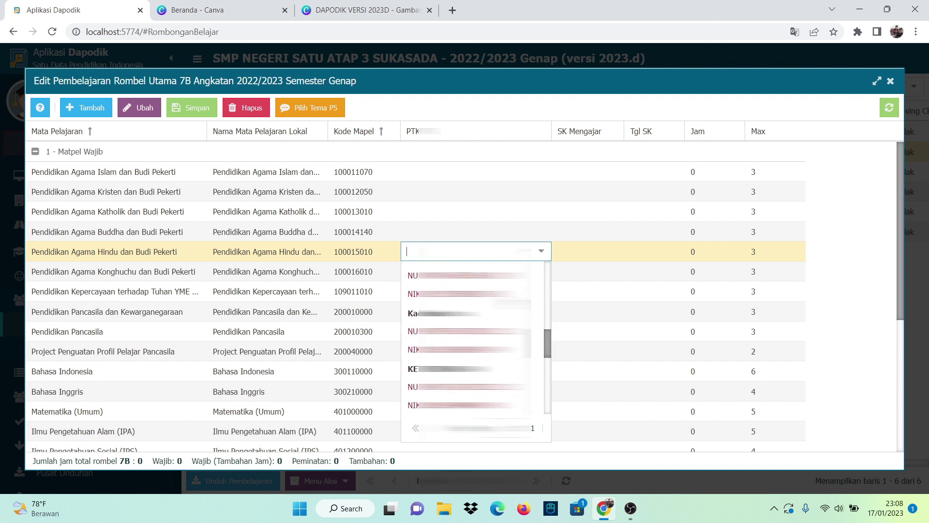
{"action": "key", "text": "Down"}
{"action": "key", "text": "Return"}
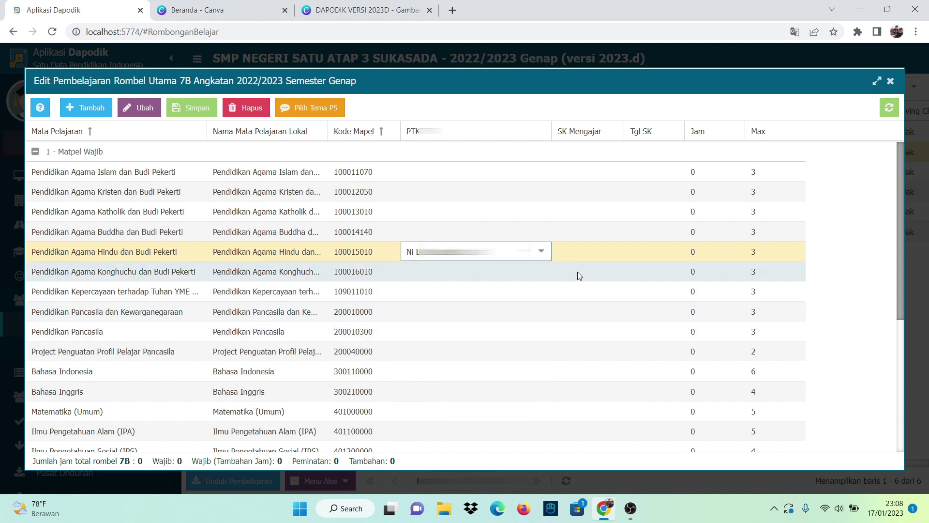
Enter SK Mengajar 03/045.7/smpsatap.3/2023 with Tgl SK 09/01/2023 for Pendidikan Agama Hindu dan Budi Pekerti
{"action": "left_click", "coordinate": [599, 258]}
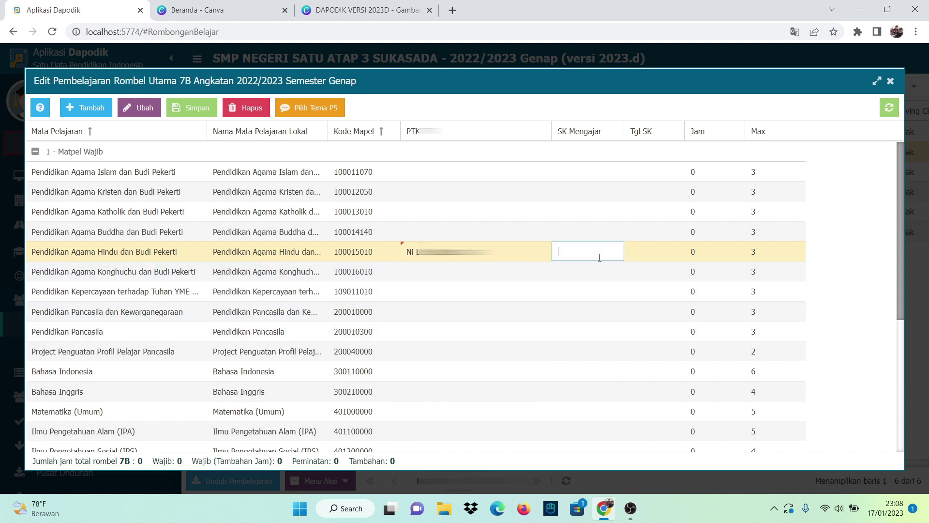
{"action": "type", "text": "03/045.7/smpsatap."}
{"action": "type", "text": "3/2"}
{"action": "type", "text": "023"}
{"action": "left_click", "coordinate": [652, 248]}
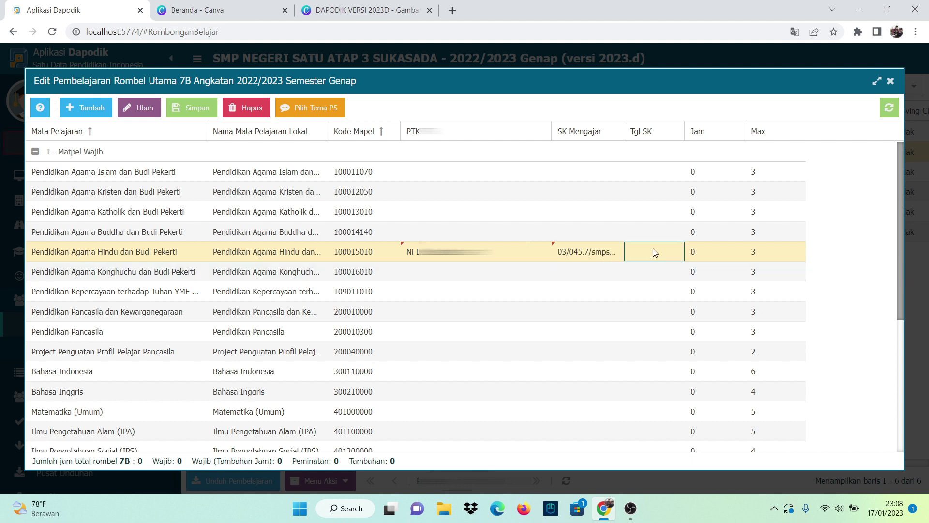
{"action": "left_click", "coordinate": [674, 253]}
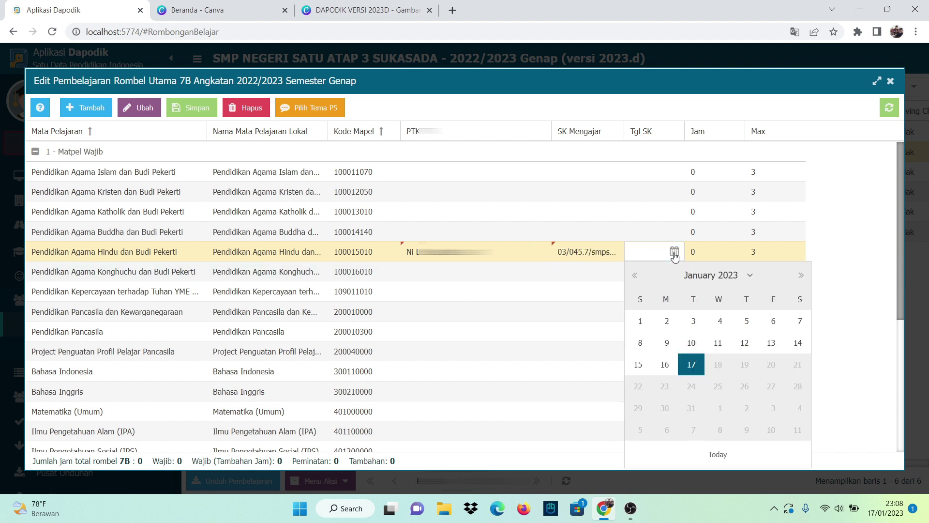
{"action": "left_click", "coordinate": [667, 344]}
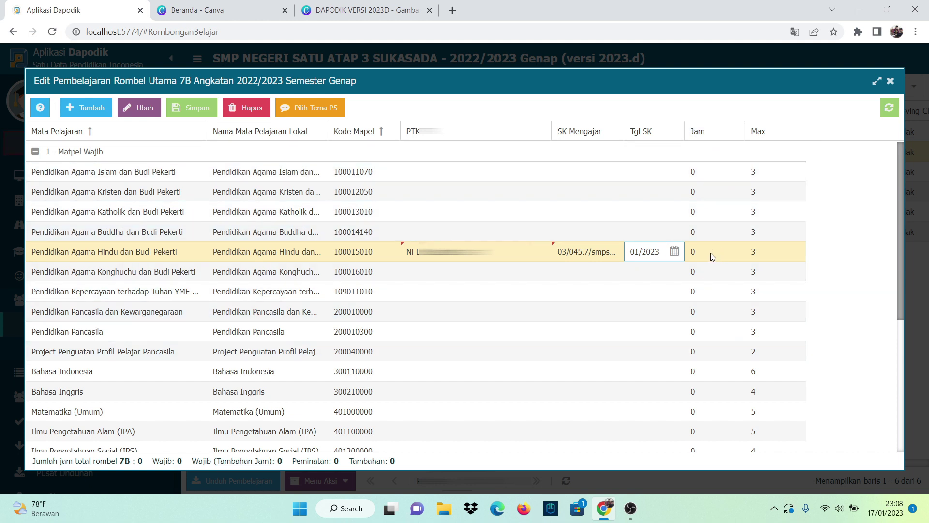
Set the Jam for Pendidikan Agama Hindu dan Budi Pekerti to 3 and dismiss the info message
{"action": "left_click", "coordinate": [698, 250]}
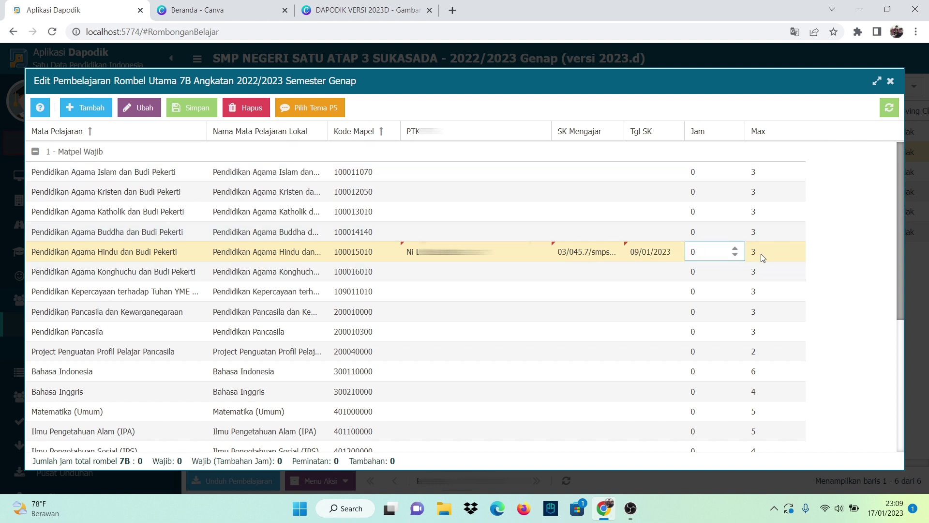
{"action": "left_click", "coordinate": [735, 248]}
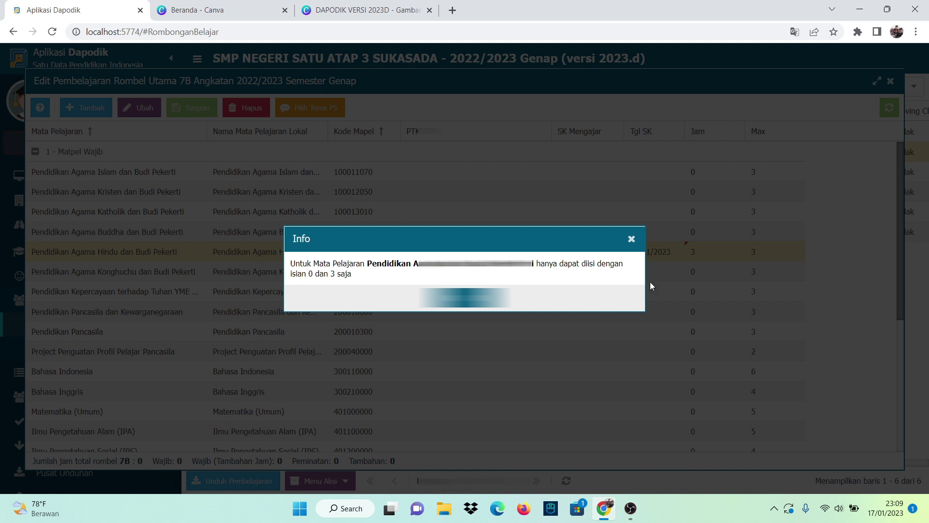
{"action": "left_click", "coordinate": [632, 240]}
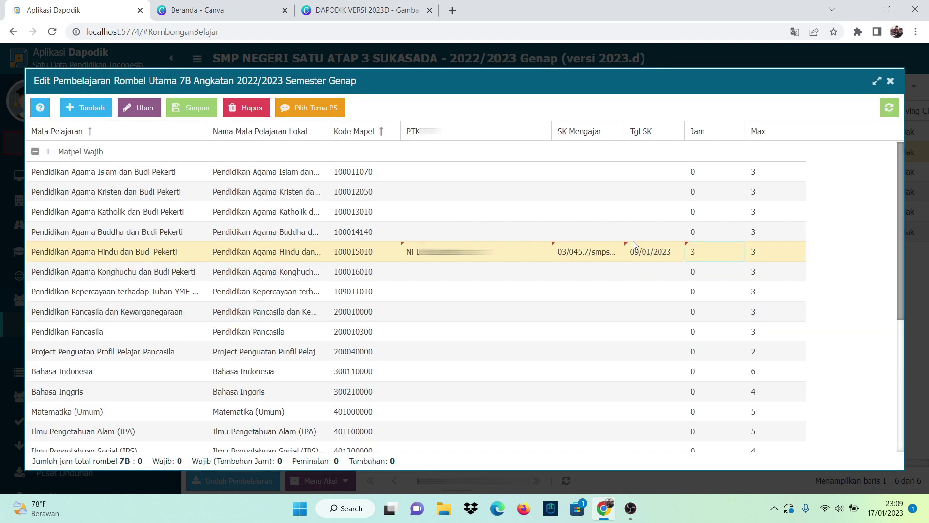
{"action": "left_click", "coordinate": [708, 254]}
{"action": "left_click_drag", "start_coordinate": [708, 255], "coordinate": [683, 262]}
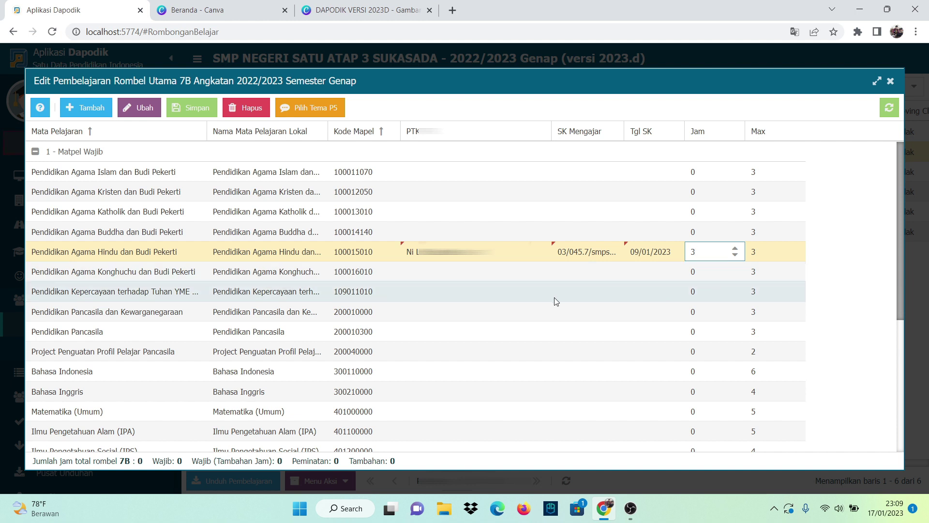
Select the complete SK Mengajar number in the Pendidikan Agama Hindu row, then leave the cell
{"action": "left_click", "coordinate": [582, 256]}
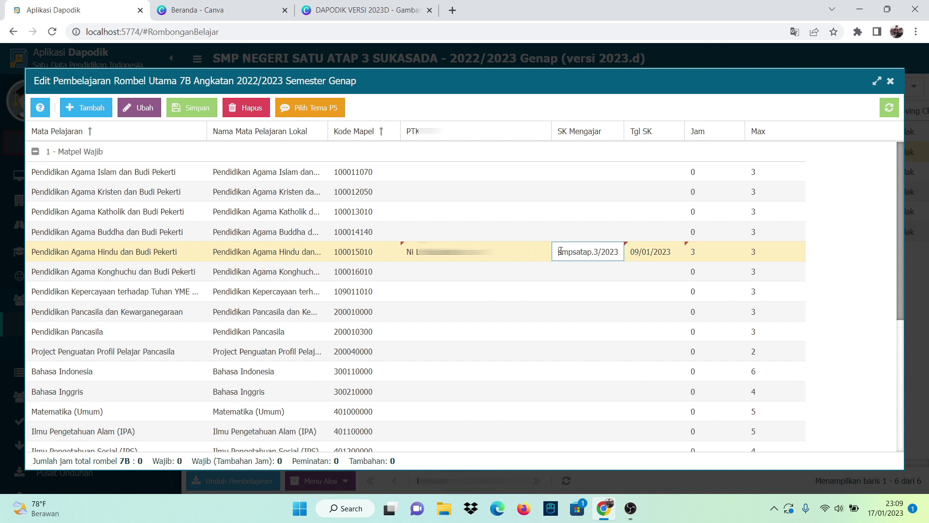
{"action": "triple_click", "coordinate": [560, 251]}
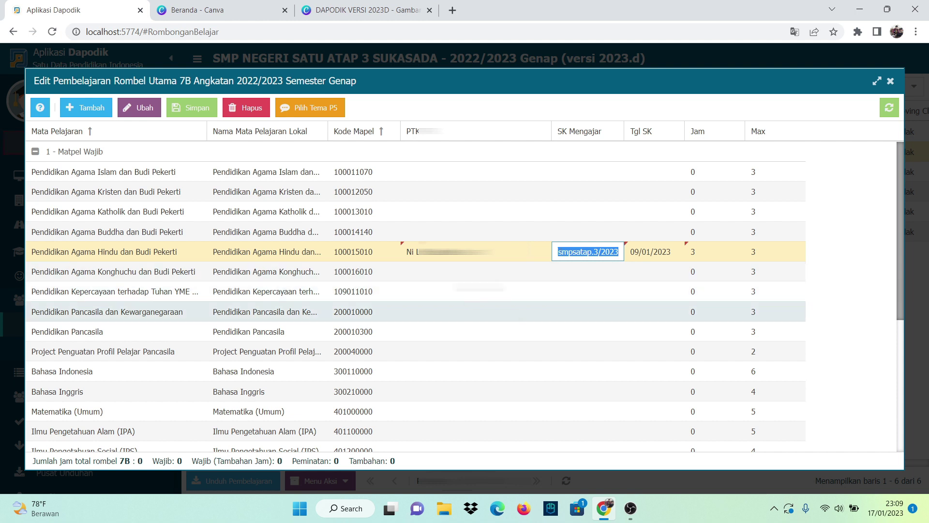
{"action": "left_click", "coordinate": [475, 271]}
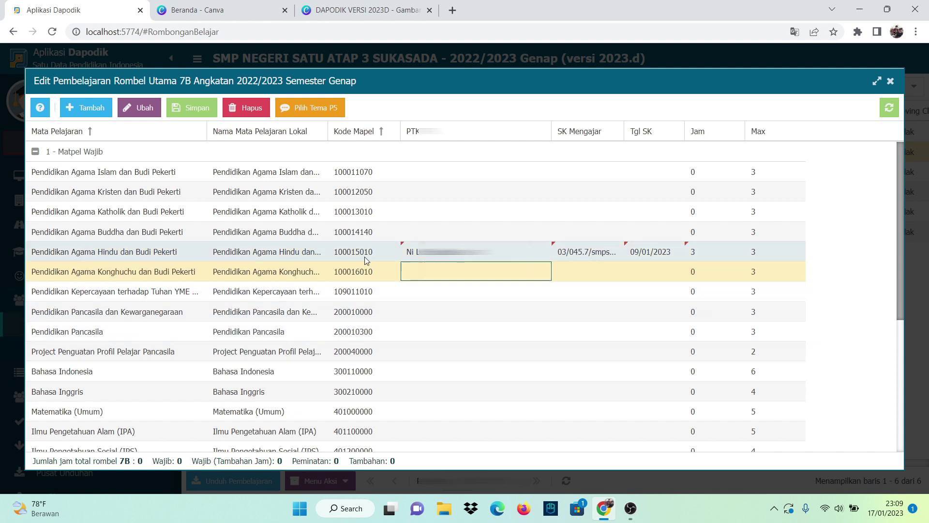
Assign the teacher (PTK) for Pendidikan Pancasila in rombel 7B
{"action": "scroll", "coordinate": [312, 347], "scroll_direction": "down", "scroll_amount": 1}
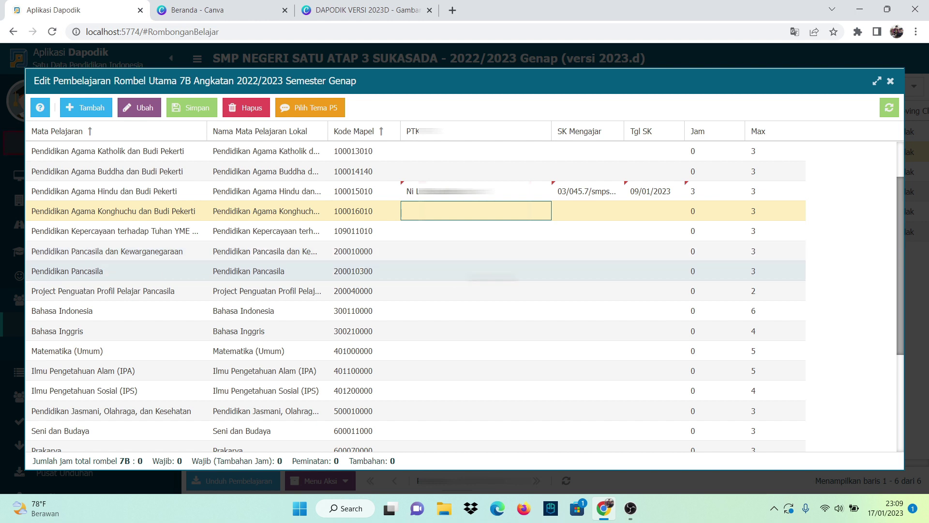
{"action": "left_click", "coordinate": [484, 271]}
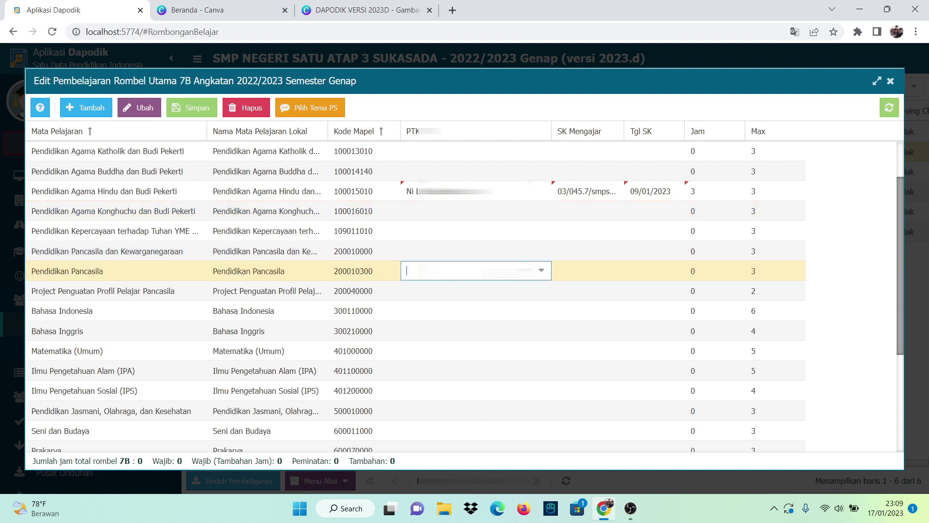
{"action": "left_click", "coordinate": [542, 272]}
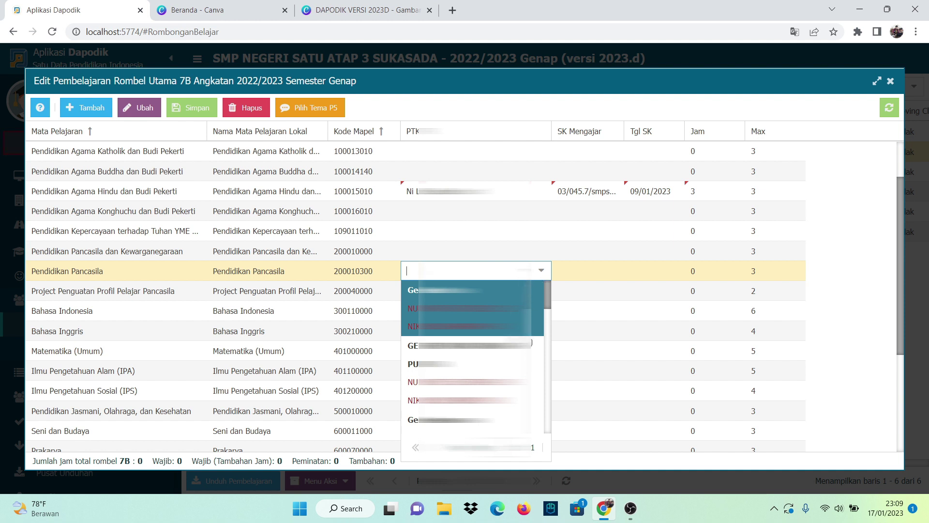
{"action": "scroll", "coordinate": [473, 345], "scroll_direction": "down", "scroll_amount": 5}
{"action": "scroll", "coordinate": [472, 345], "scroll_direction": "down", "scroll_amount": 5}
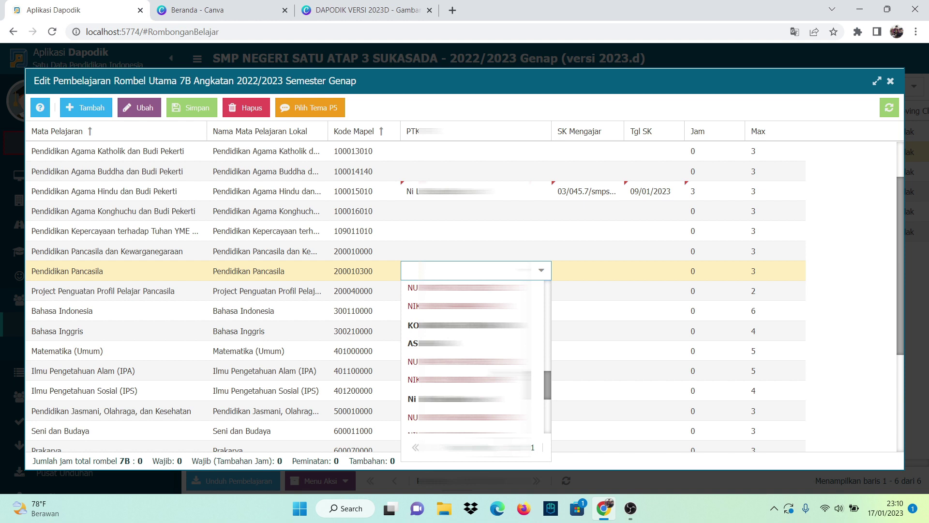
{"action": "left_click", "coordinate": [464, 393]}
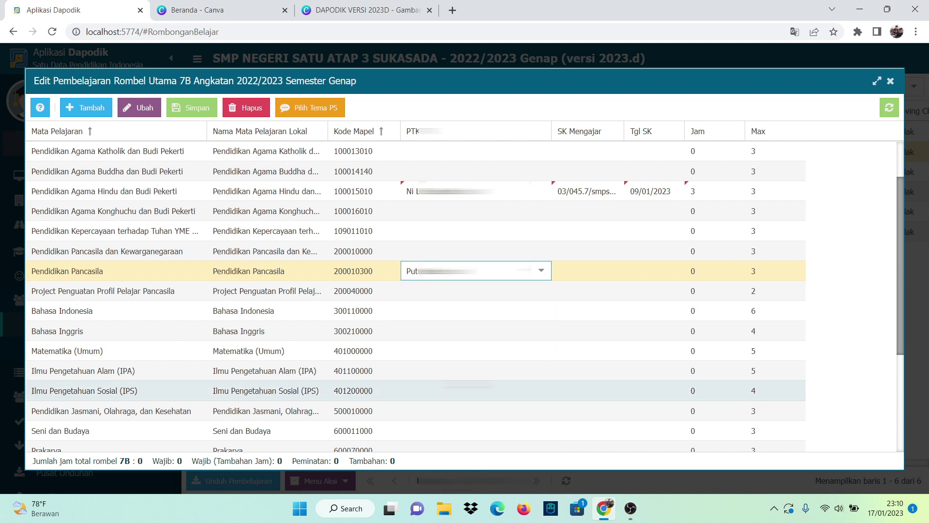
Enter SK Mengajar 03/045.7/smpsatap.3/2023 with Tgl SK 09/01/2023 for Pendidikan Pancasila
{"action": "left_click", "coordinate": [604, 267]}
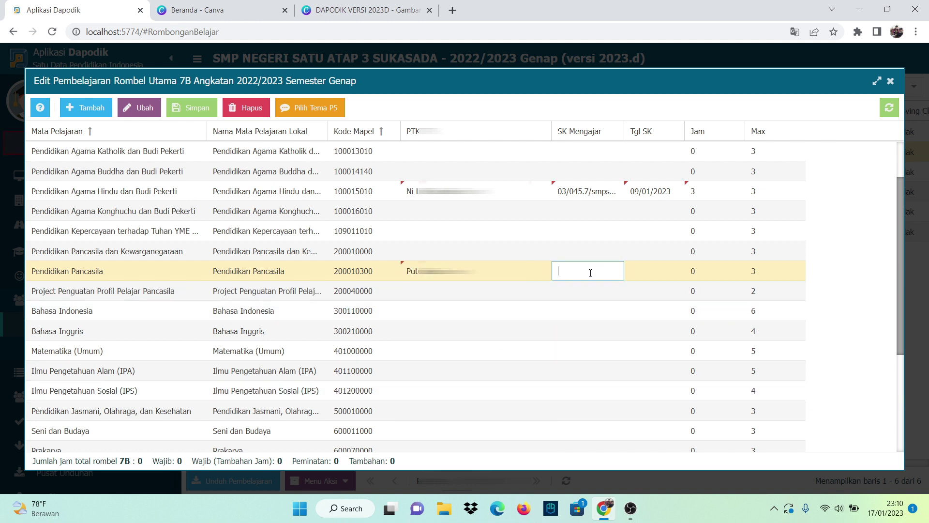
{"action": "type", "text": "03/045.7/smpsatap.3/2023"}
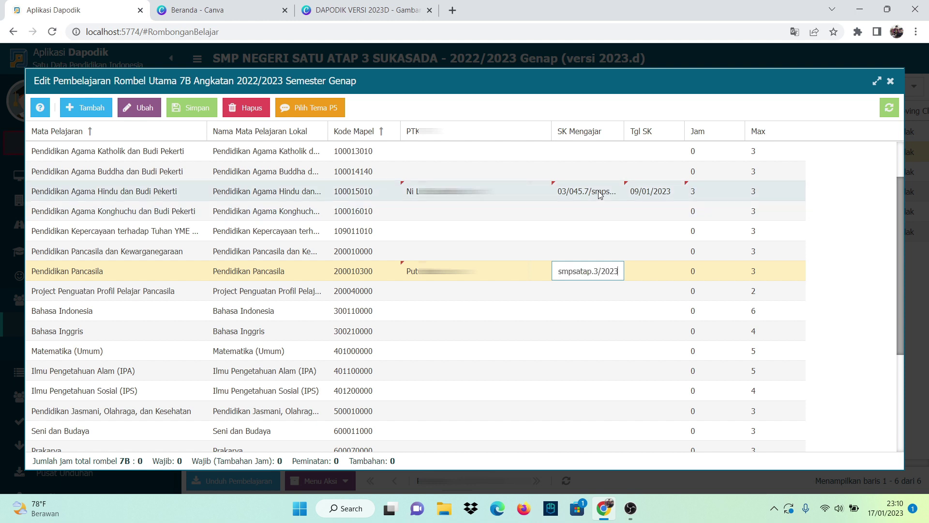
{"action": "left_click", "coordinate": [670, 274]}
{"action": "left_click", "coordinate": [675, 272]}
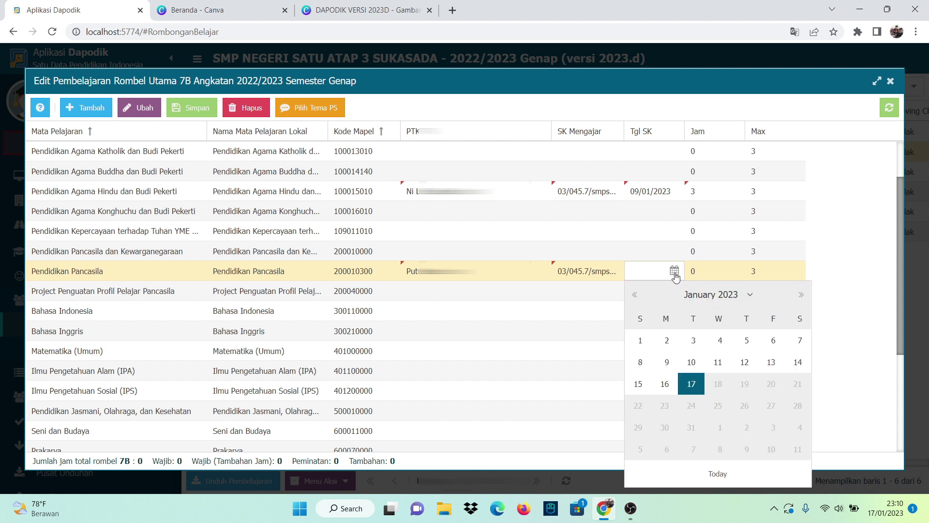
{"action": "left_click", "coordinate": [666, 362]}
Set the Jam for Pendidikan Pancasila to 3
{"action": "left_click", "coordinate": [713, 275]}
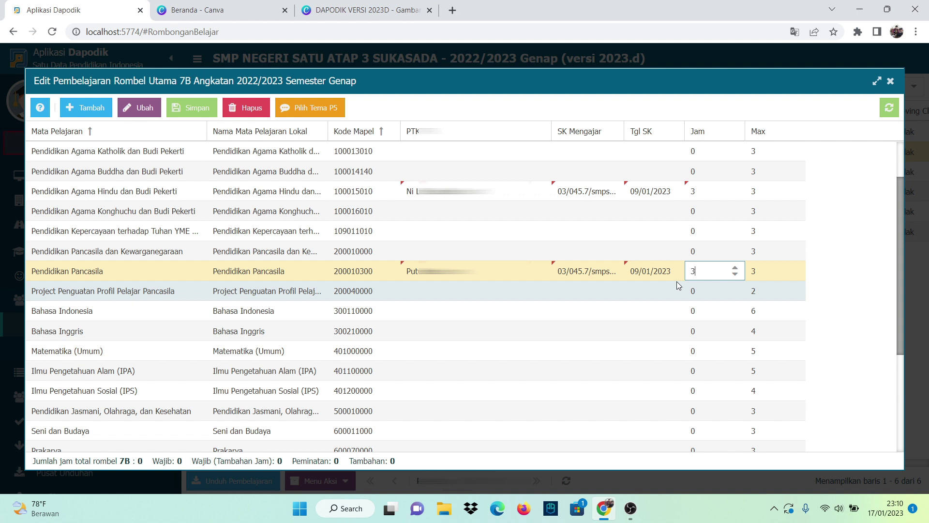
{"action": "type", "text": "3"}
{"action": "left_click", "coordinate": [624, 308]}
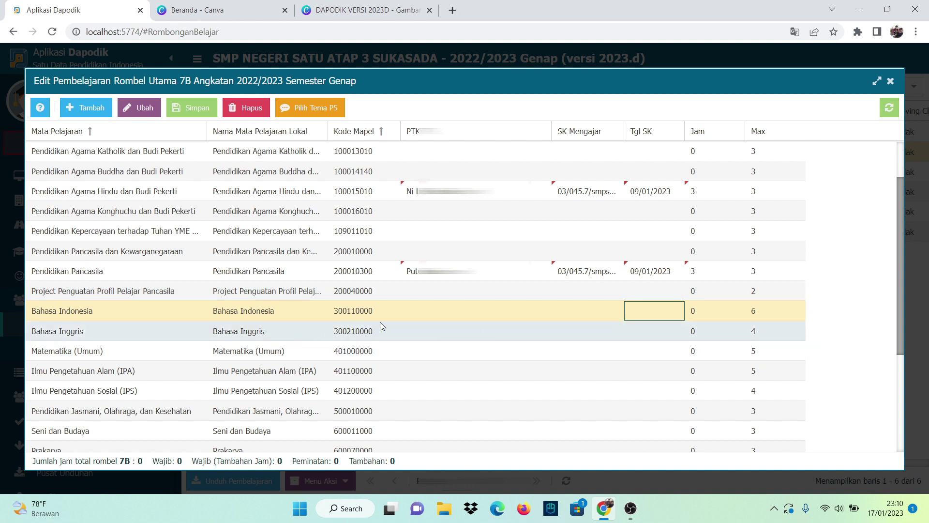
Open the teacher (PTK) choices for Bahasa Indonesia
{"action": "left_click", "coordinate": [409, 309]}
{"action": "left_click", "coordinate": [540, 314]}
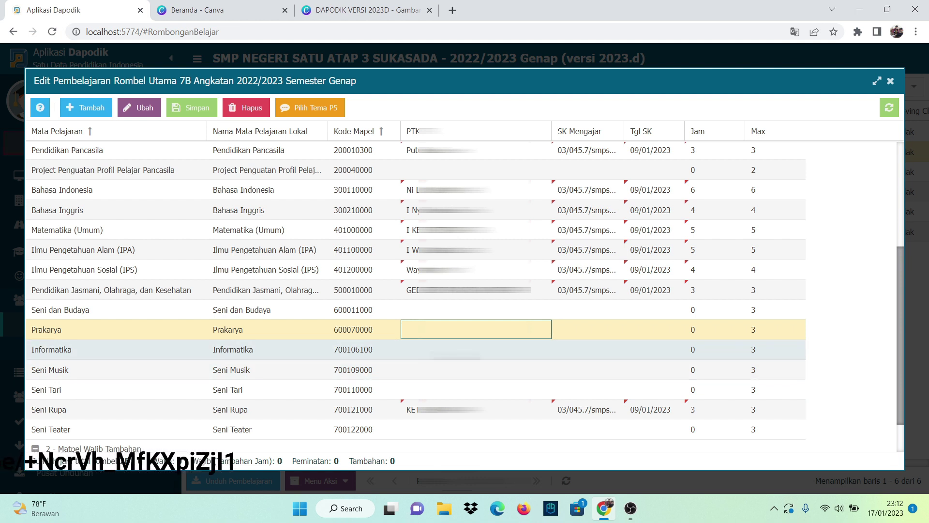
Assign the teacher (PTK) for Informatika in rombel 7B
{"action": "left_click", "coordinate": [408, 349]}
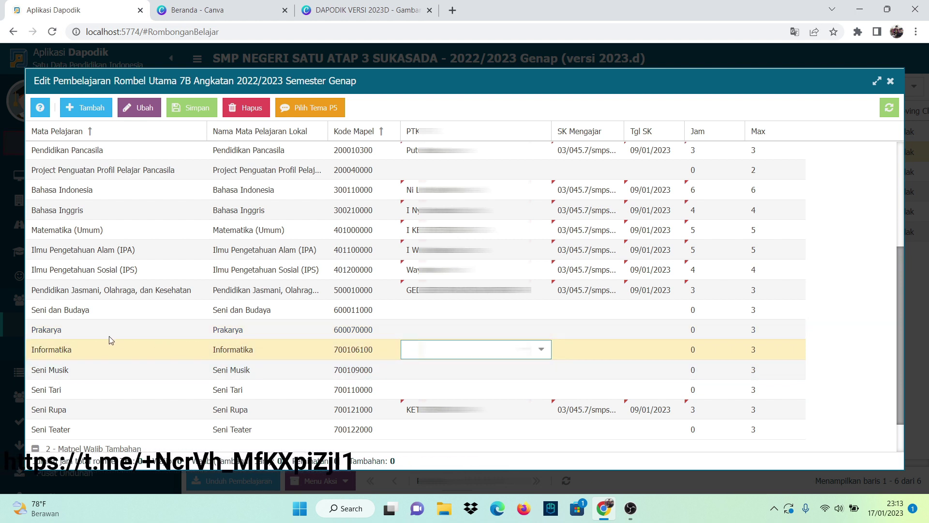
{"action": "left_click", "coordinate": [541, 350]}
{"action": "key", "text": "Return"}
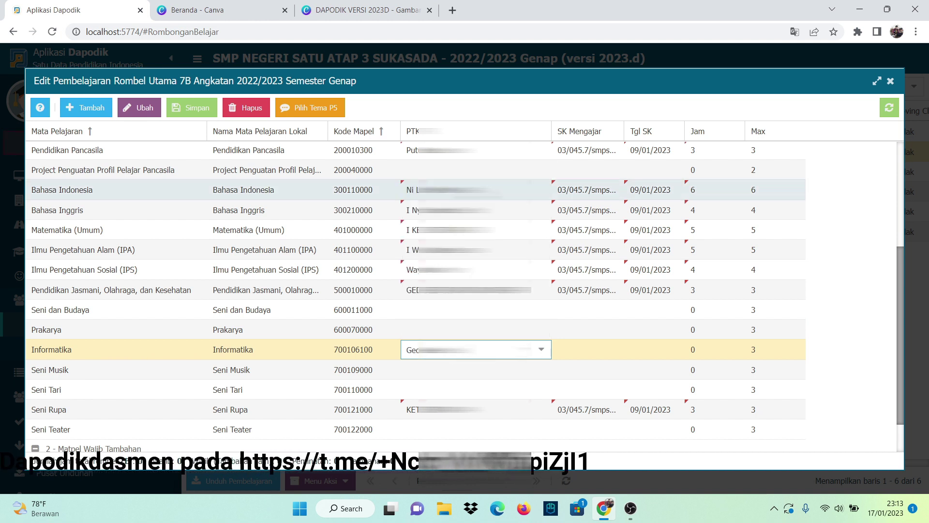
Enter SK Mengajar 03/045.7/smpsatap.3/2023 with Tgl SK 09/01/2023 for Informatika
{"action": "left_click", "coordinate": [591, 350]}
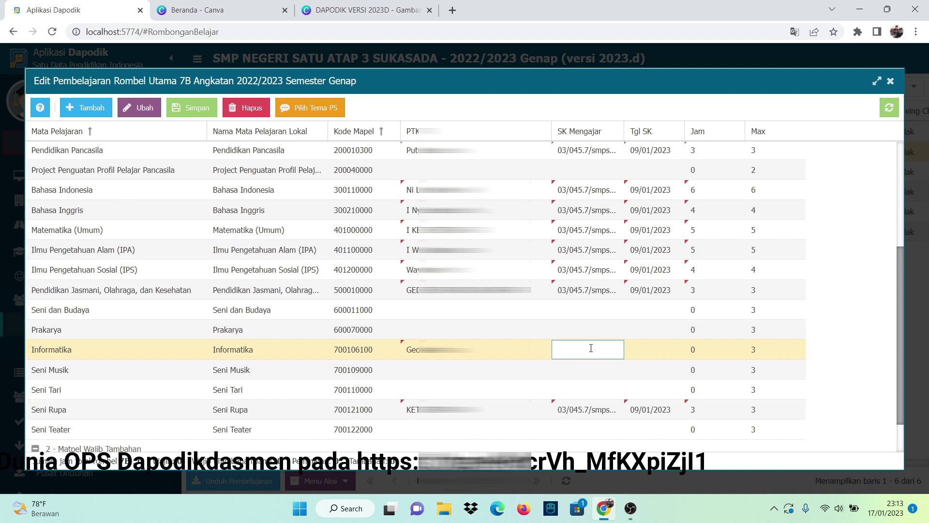
{"action": "key", "text": "ctrl+v"}
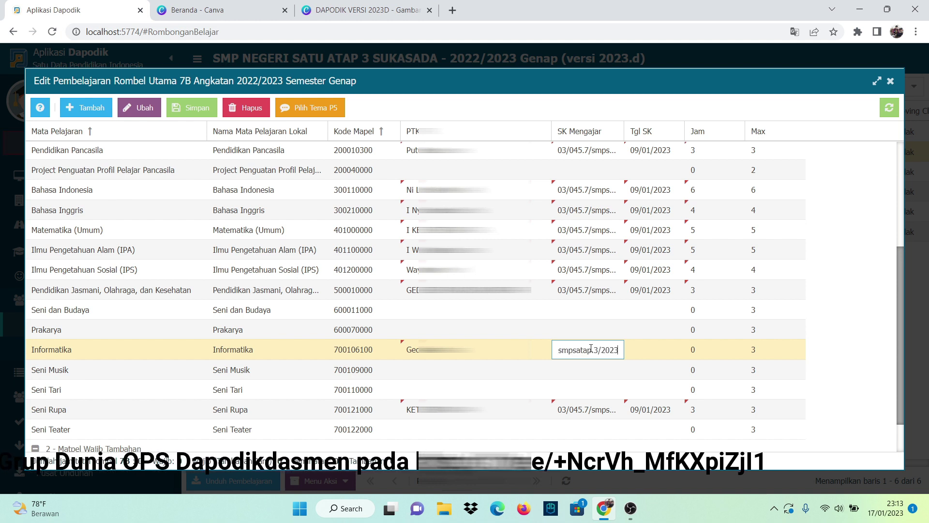
{"action": "left_click", "coordinate": [654, 350]}
{"action": "left_click", "coordinate": [675, 349]}
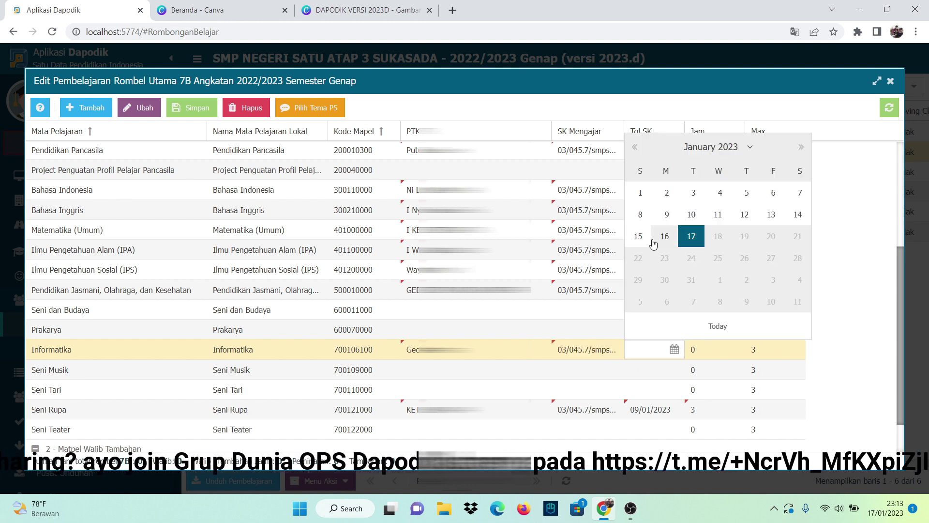
{"action": "left_click", "coordinate": [664, 215]}
Set the Jam for Informatika to 3
{"action": "left_click", "coordinate": [694, 346]}
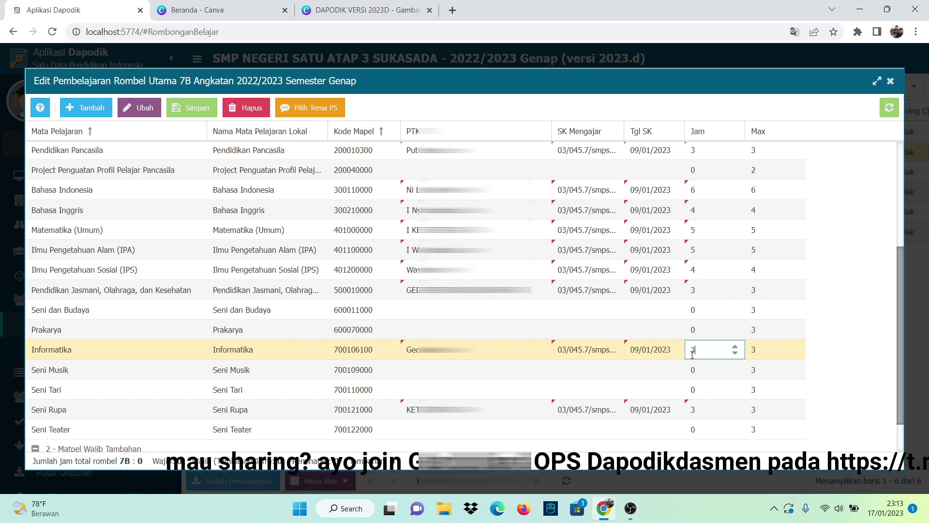
{"action": "type", "text": "3"}
{"action": "left_click", "coordinate": [476, 370]}
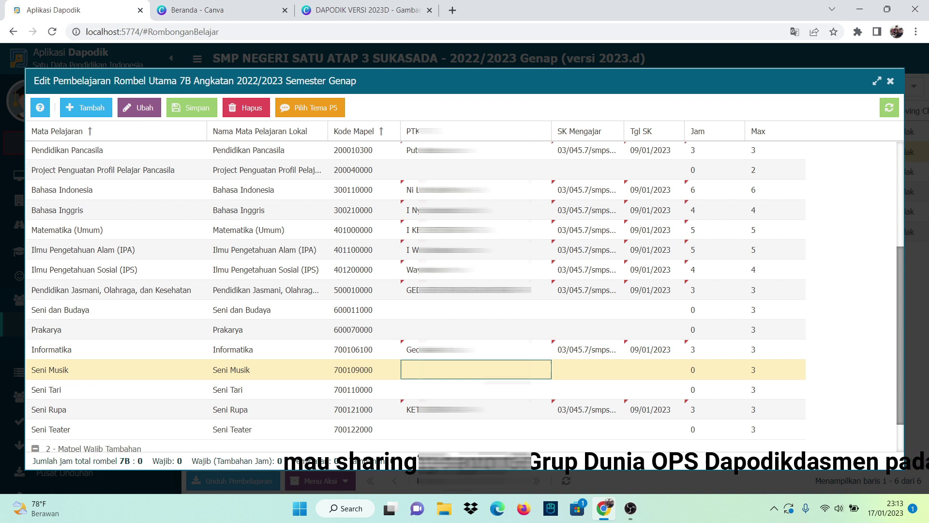
Change the Nama Mata Pelajaran Lokal of Muatan Lokal Bahasa Daerah to Bahasa Bali
{"action": "scroll", "coordinate": [476, 348], "scroll_direction": "down", "scroll_amount": 1}
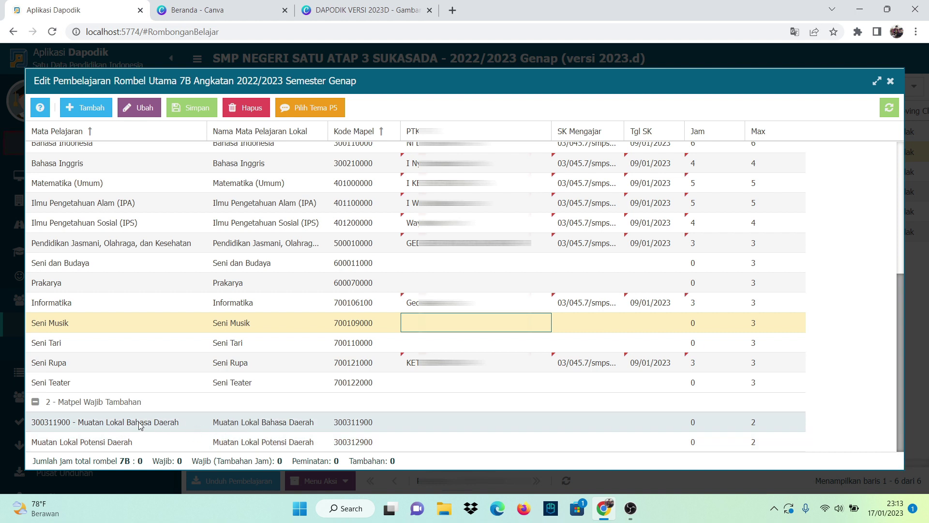
{"action": "left_click", "coordinate": [251, 427]}
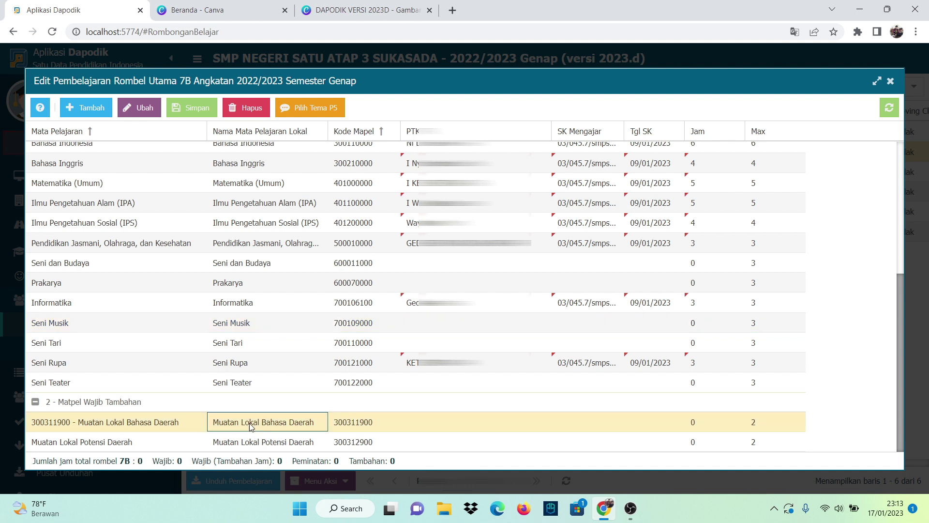
{"action": "left_click_drag", "start_coordinate": [318, 422], "coordinate": [213, 444]}
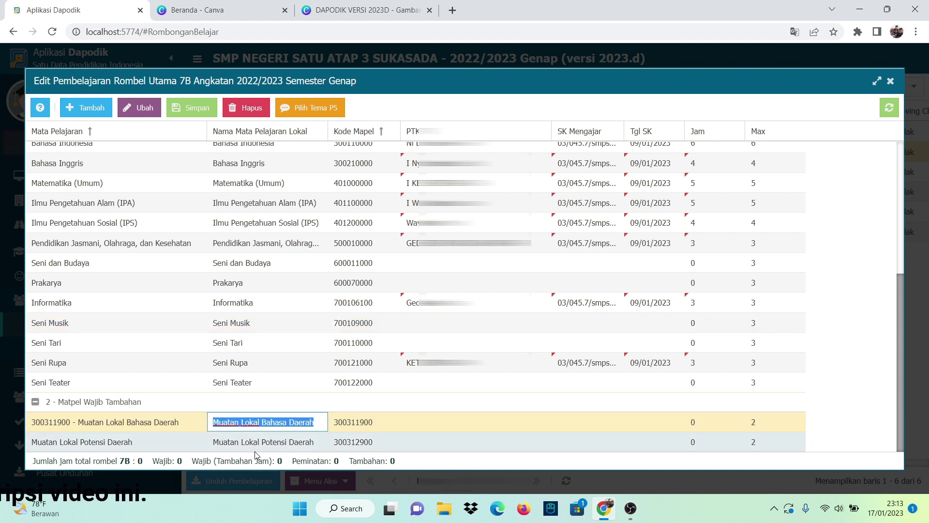
{"action": "type", "text": "Bahasa"}
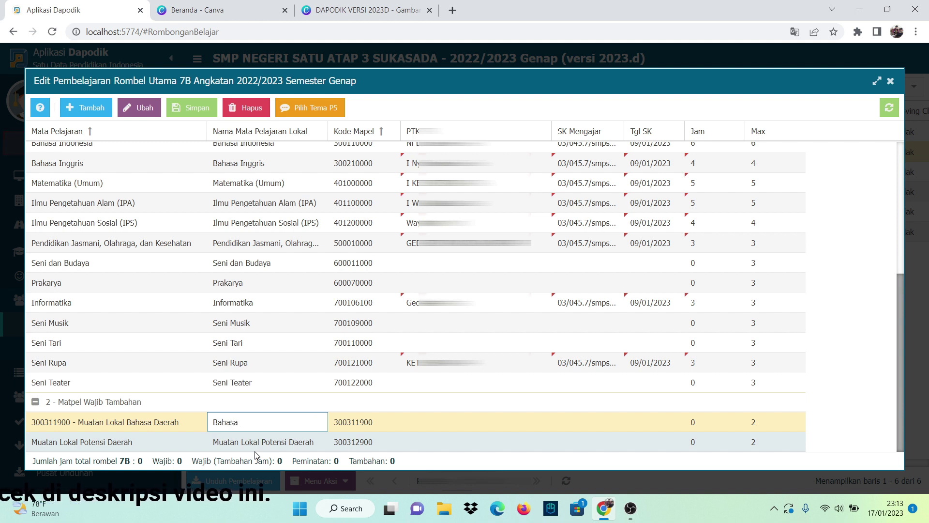
{"action": "type", "text": " Bali"}
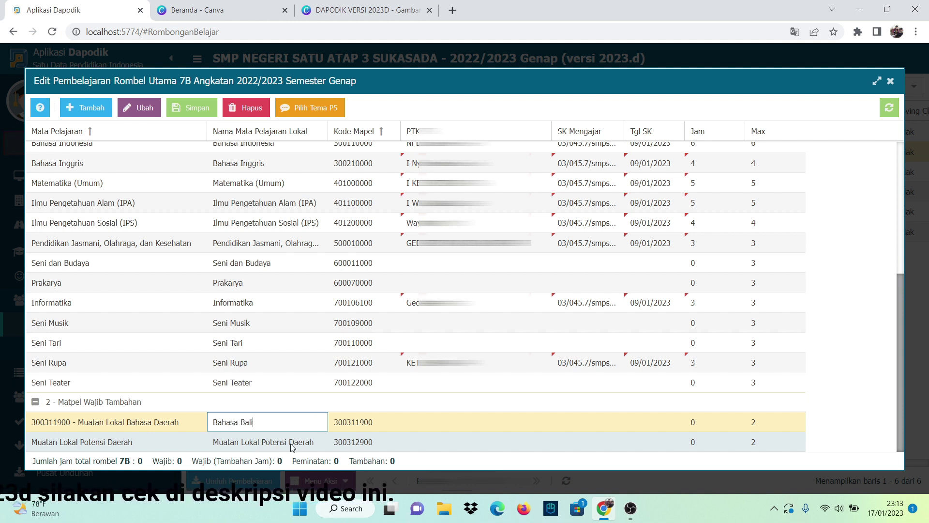
Assign the teacher (PTK) for Muatan Lokal Bahasa Daerah in rombel 7B
{"action": "left_click", "coordinate": [540, 429]}
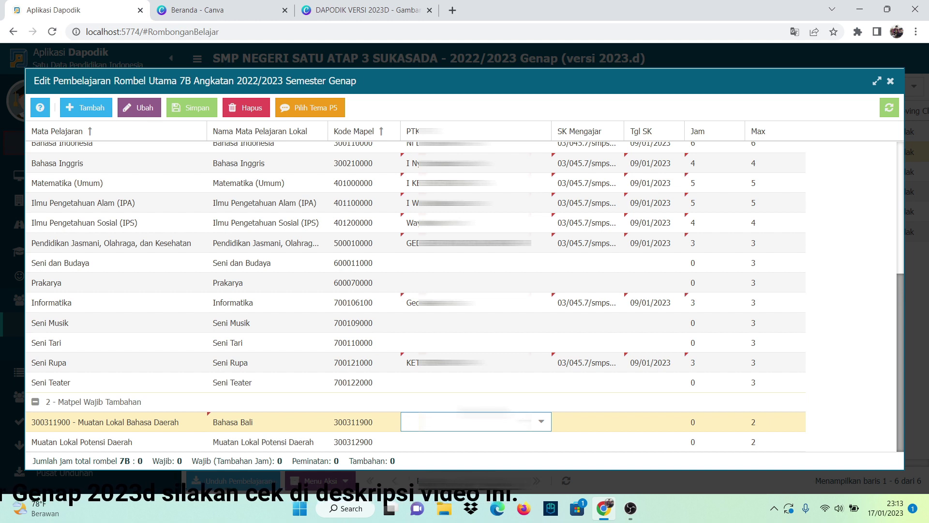
{"action": "left_click", "coordinate": [540, 422]}
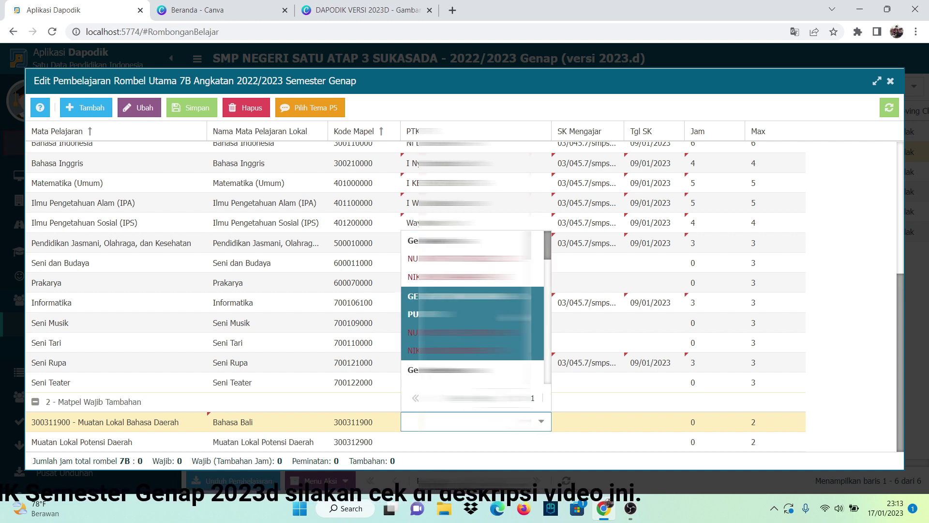
{"action": "left_click", "coordinate": [465, 321]}
Enter SK Mengajar 03/045.7/smpsatap.3/2023 with Tgl SK 09/01/2023 for Muatan Lokal Bahasa Daerah
{"action": "left_click", "coordinate": [585, 429]}
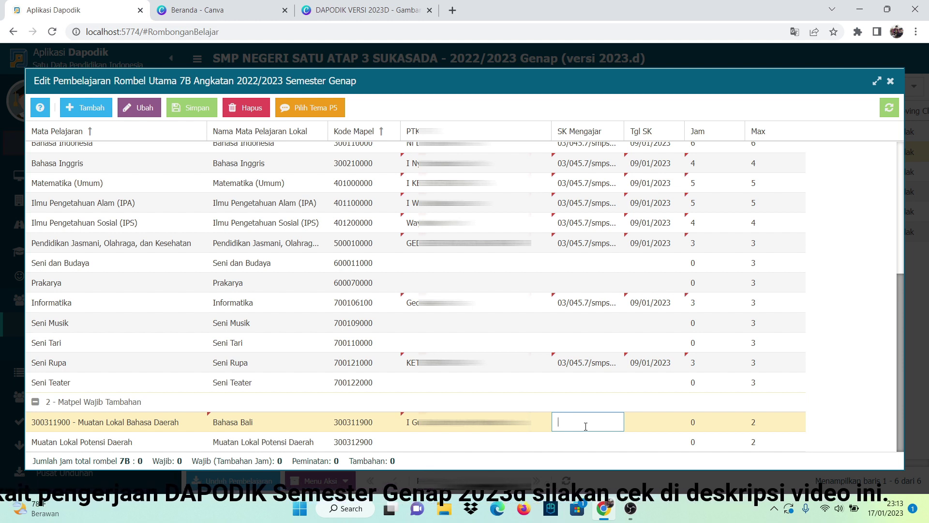
{"action": "type", "text": "smpsatap.3/2023"}
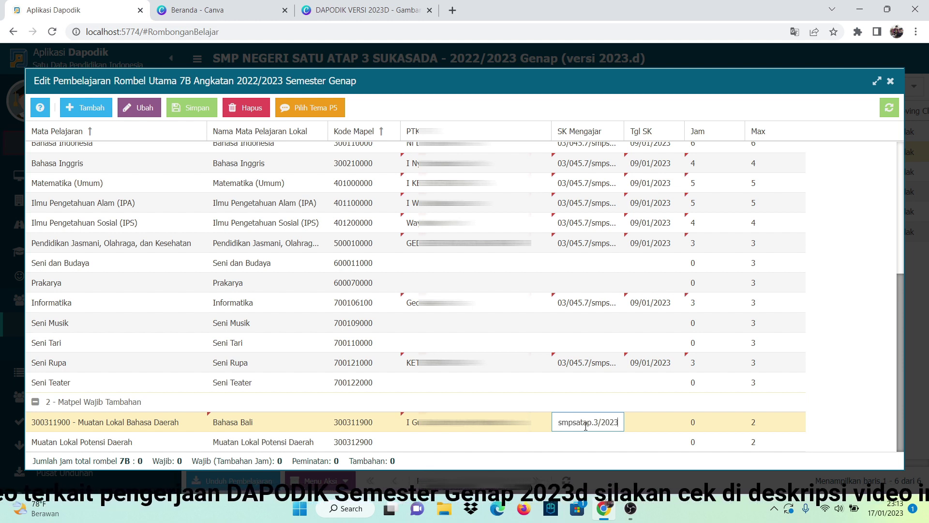
{"action": "left_click", "coordinate": [664, 427]}
{"action": "left_click", "coordinate": [674, 422]}
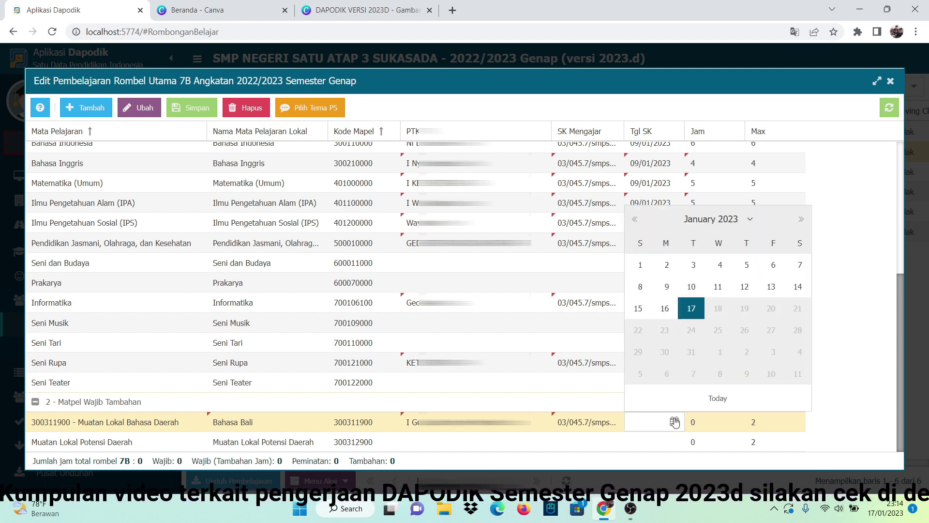
{"action": "left_click", "coordinate": [672, 303]}
Set the Jam for Muatan Lokal Bahasa Daerah to 2
{"action": "left_click", "coordinate": [699, 423]}
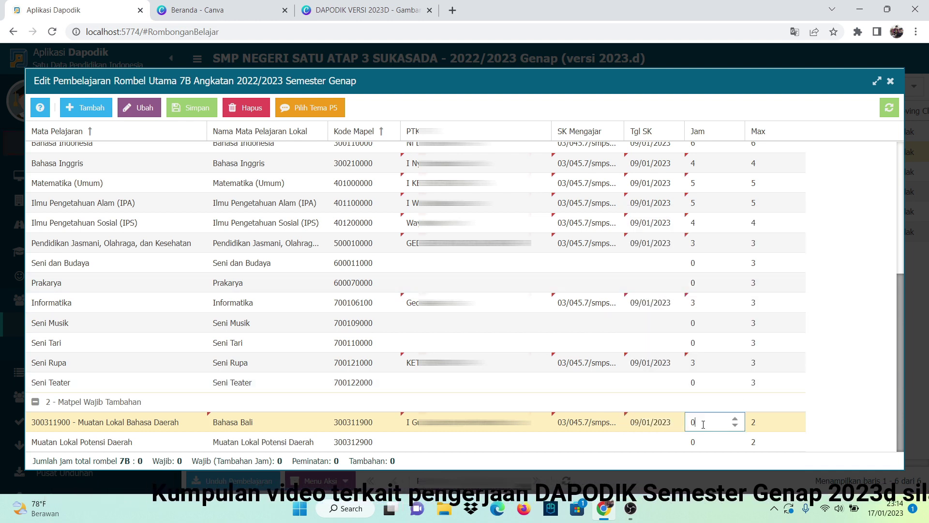
{"action": "key", "text": "BackSpace"}
{"action": "type", "text": "2"}
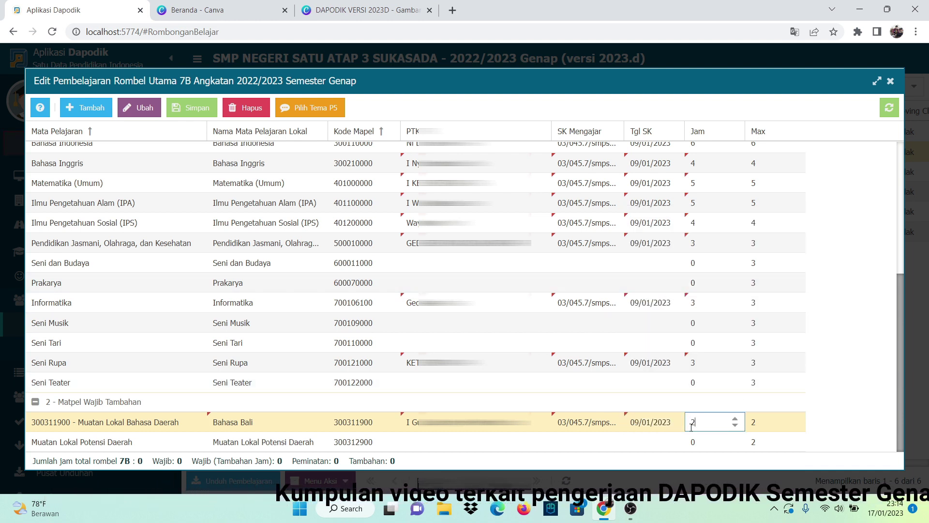
{"action": "left_click", "coordinate": [808, 386]}
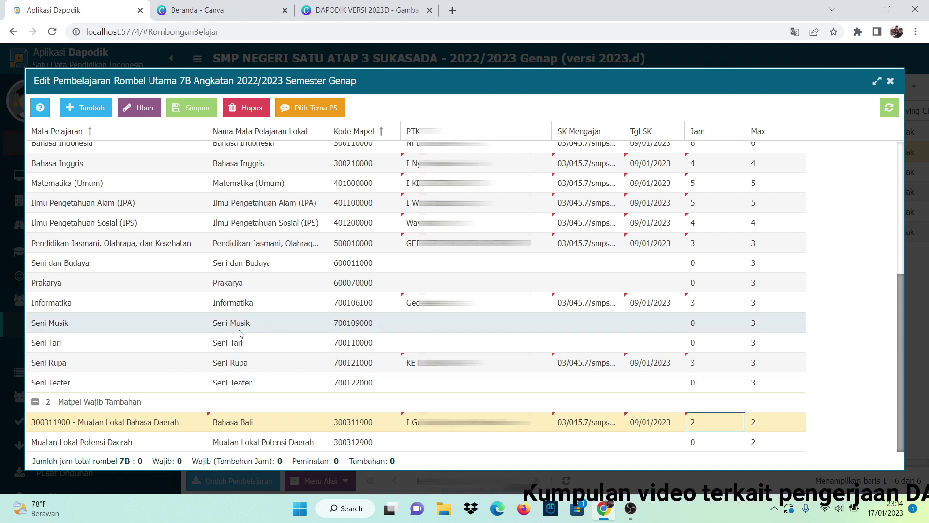
Save the Pembelajaran entries of rombel 7B and look over the saved subject rows
{"action": "left_click", "coordinate": [192, 109]}
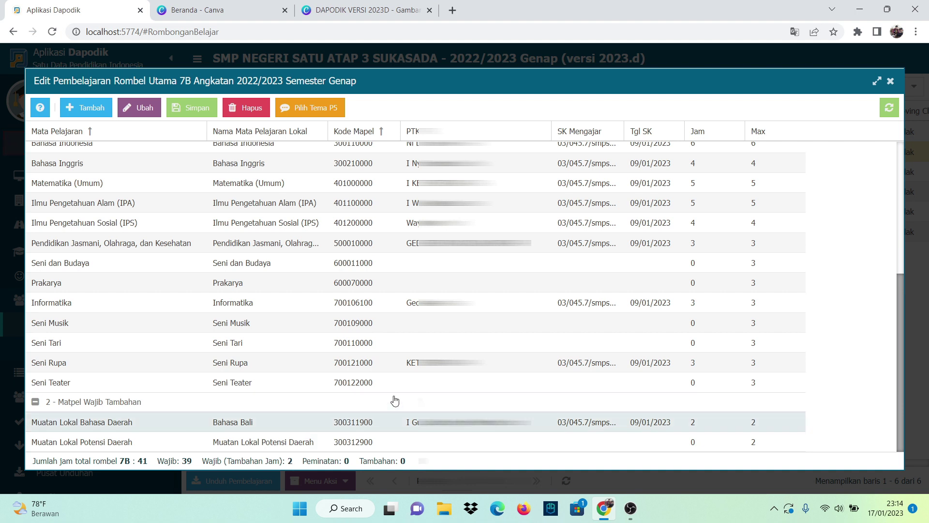
{"action": "scroll", "coordinate": [397, 398], "scroll_direction": "up", "scroll_amount": 5}
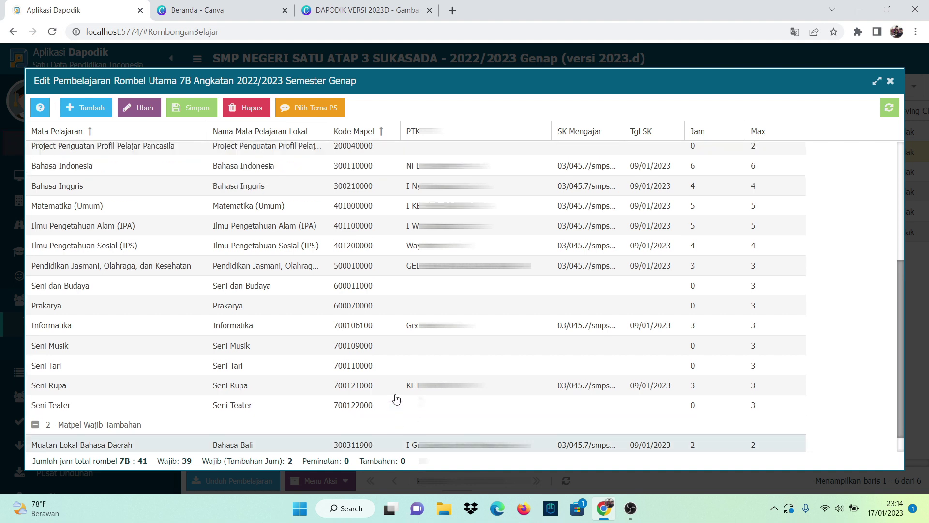
{"action": "scroll", "coordinate": [395, 394], "scroll_direction": "down", "scroll_amount": 3}
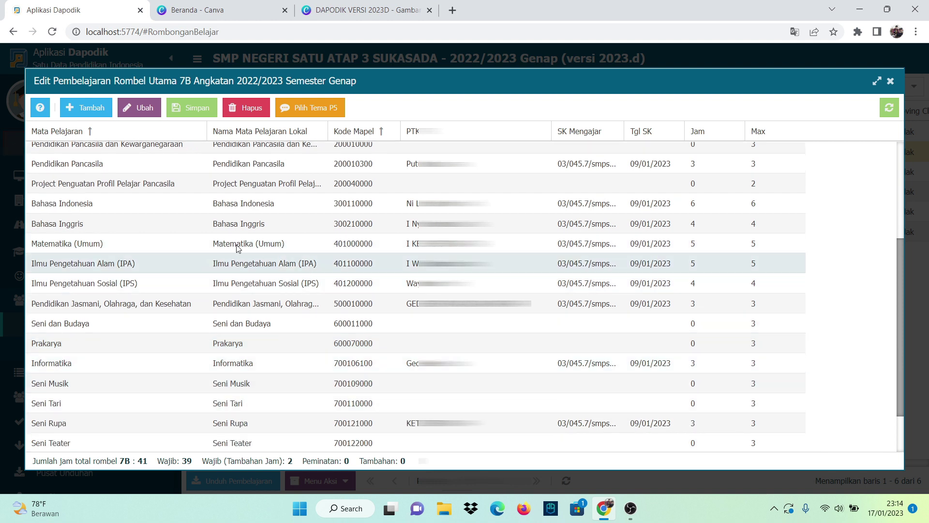
Add a subject to rombel 7B under allocation 9 - Matpel Tambahan, choosing 500050000 - Bimbingan dan Konseling/Konselor (BP/BK)
{"action": "left_click", "coordinate": [87, 111]}
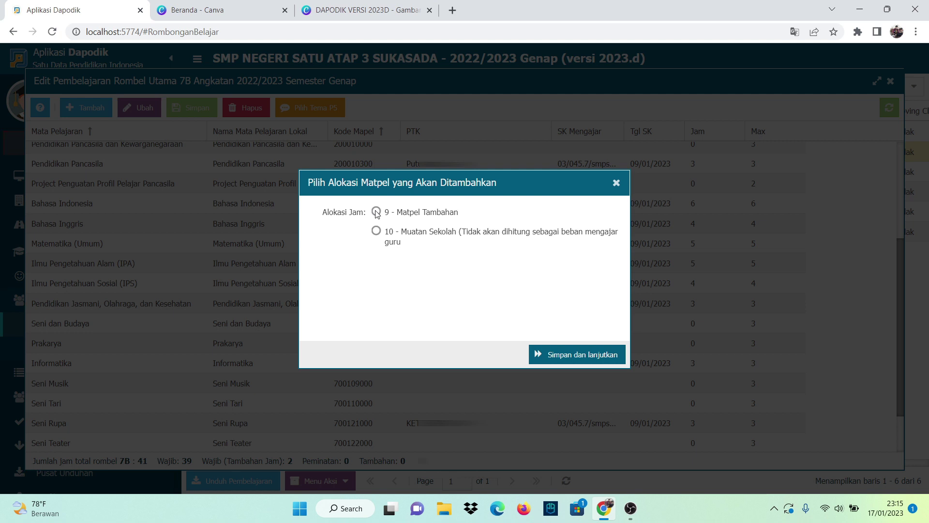
{"action": "left_click", "coordinate": [560, 356]}
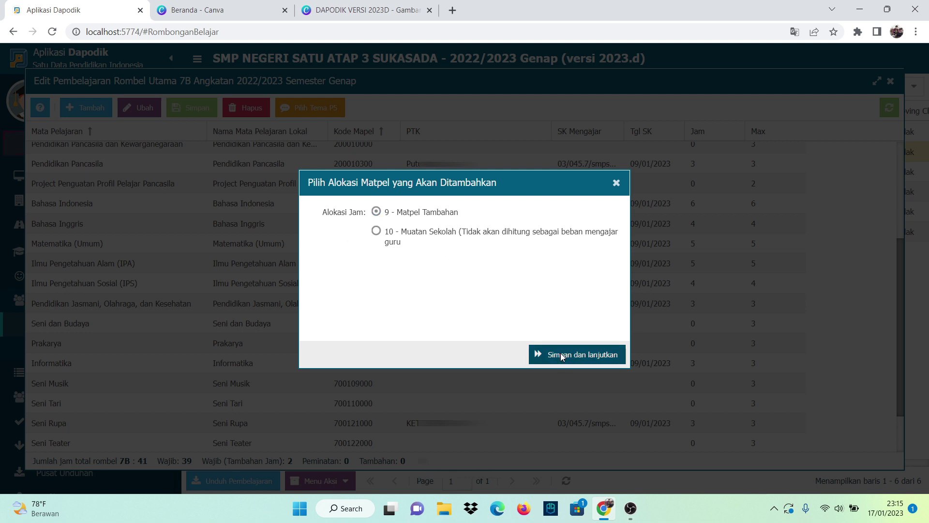
{"action": "left_click", "coordinate": [625, 176]}
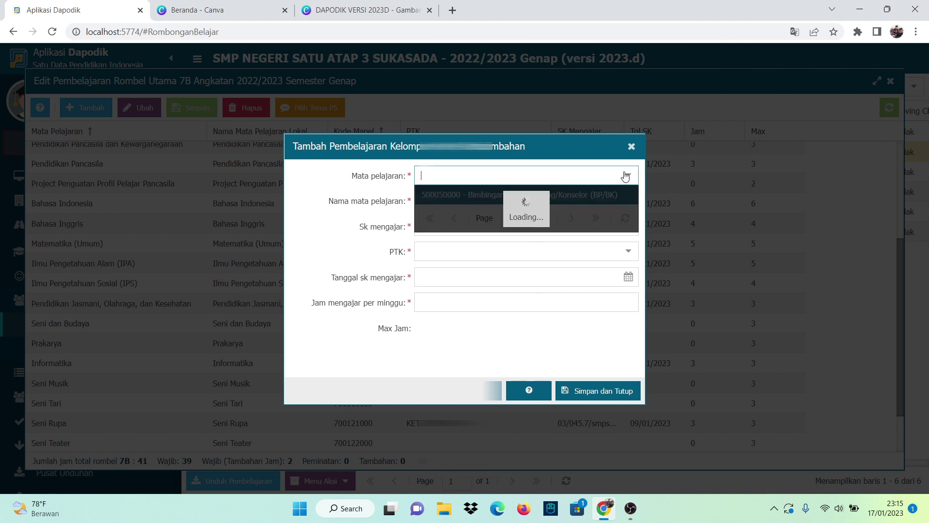
{"action": "left_click", "coordinate": [528, 194]}
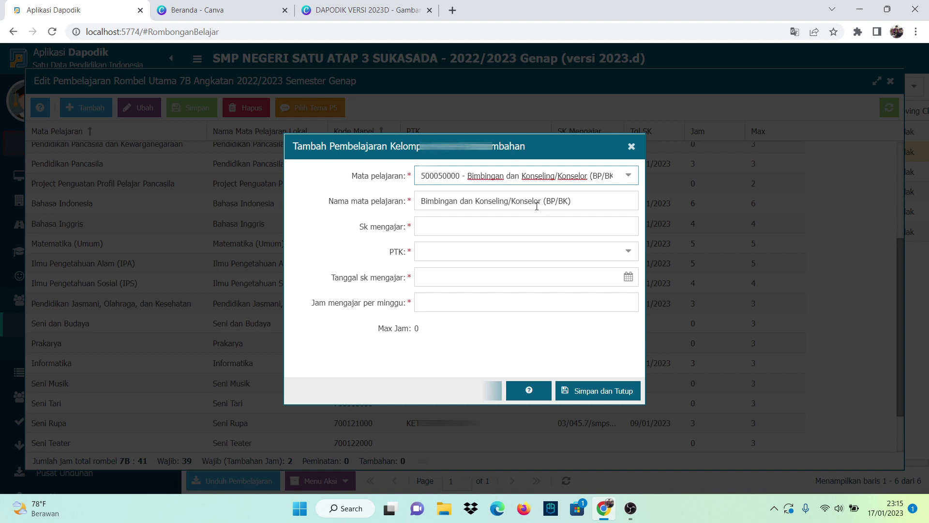
Shorten the added subject's Nama mata pelajaran to Bimbingan dan Konseling (BK)
{"action": "left_click", "coordinate": [586, 207]}
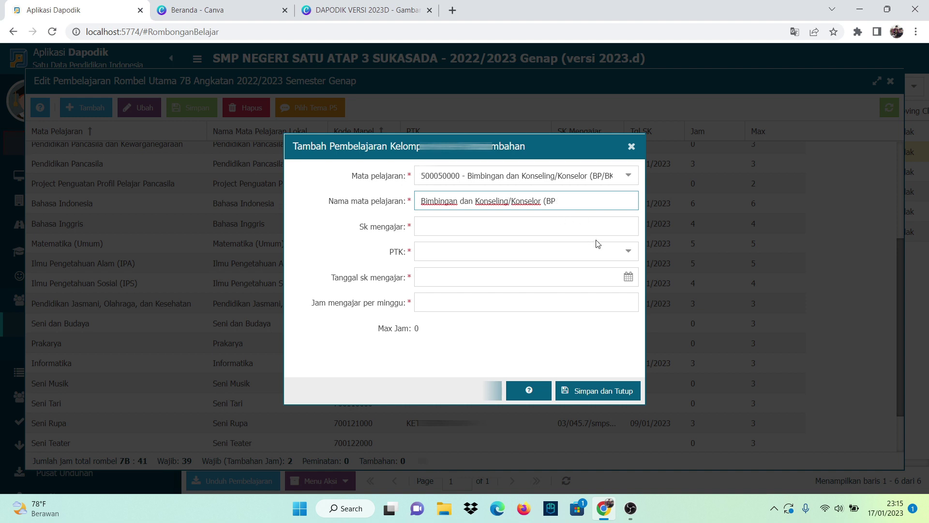
{"action": "key", "text": "BackSpace"}
{"action": "key", "text": "BackSpace"}
{"action": "key", "text": "BackSpace"}
{"action": "key", "text": "BackSpace"}
{"action": "key", "text": "BackSpace"}
{"action": "key", "text": "BackSpace"}
{"action": "key", "text": "BackSpace"}
Enter Sk mengajar 03/045.7/smpsatap.3/2023 and assign the teacher (PTK) for Bimbingan dan Konseling
{"action": "left_click", "coordinate": [588, 229]}
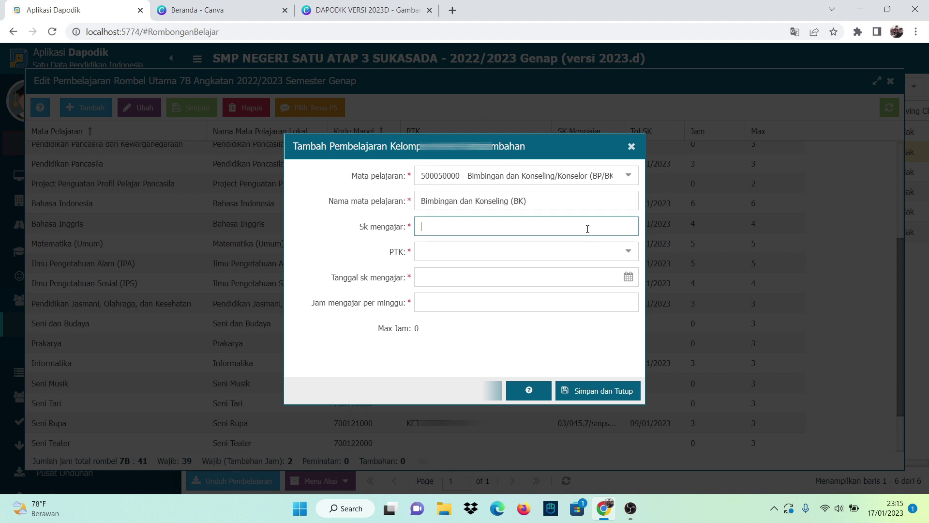
{"action": "type", "text": "03/045.7/smpsatap.3/2023"}
{"action": "left_click", "coordinate": [629, 252]}
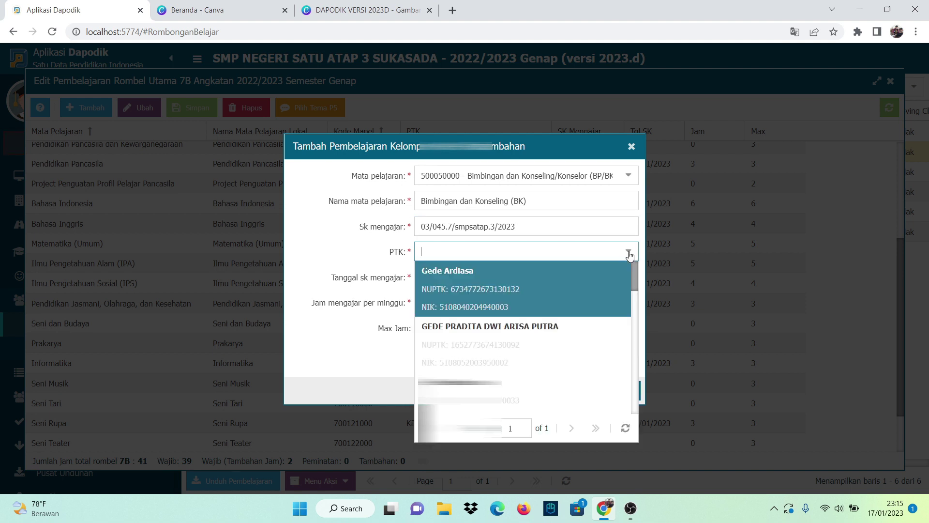
{"action": "scroll", "coordinate": [577, 304], "scroll_direction": "down", "scroll_amount": 5}
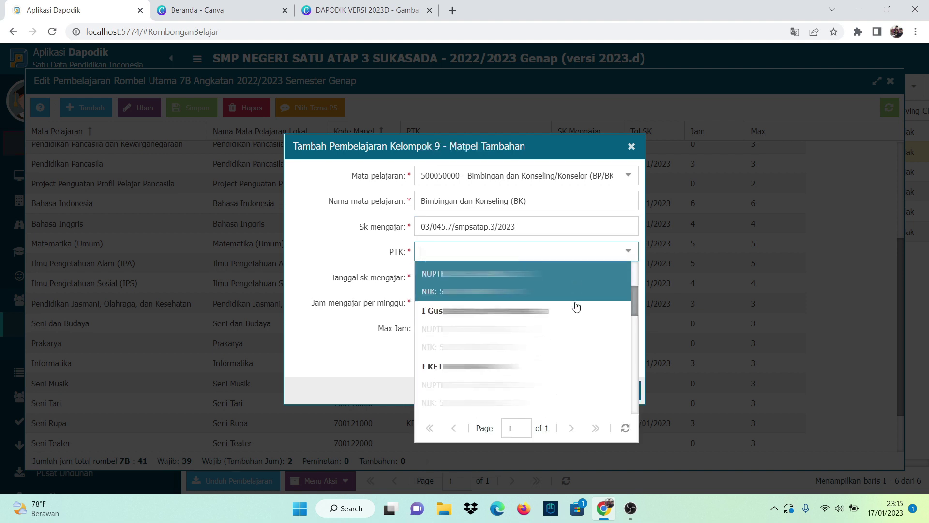
{"action": "scroll", "coordinate": [576, 309], "scroll_direction": "down", "scroll_amount": 5}
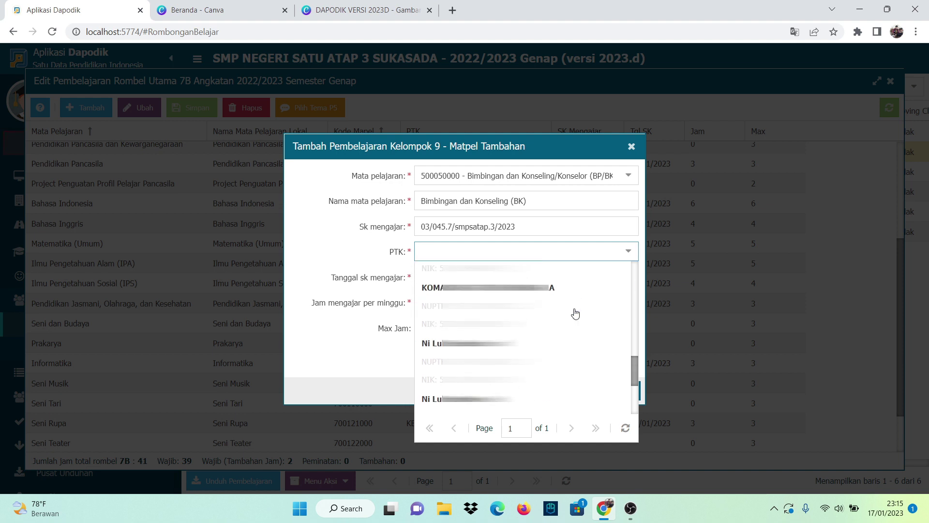
{"action": "left_click", "coordinate": [575, 313]}
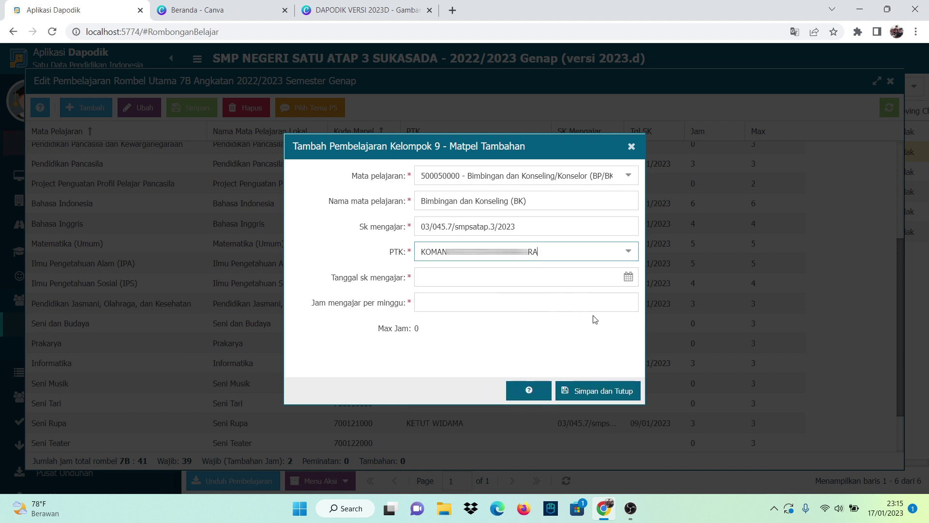
Set Tanggal sk mengajar to 09/01/2023 and Jam mengajar per minggu to 0, and save the added subject
{"action": "left_click", "coordinate": [629, 278]}
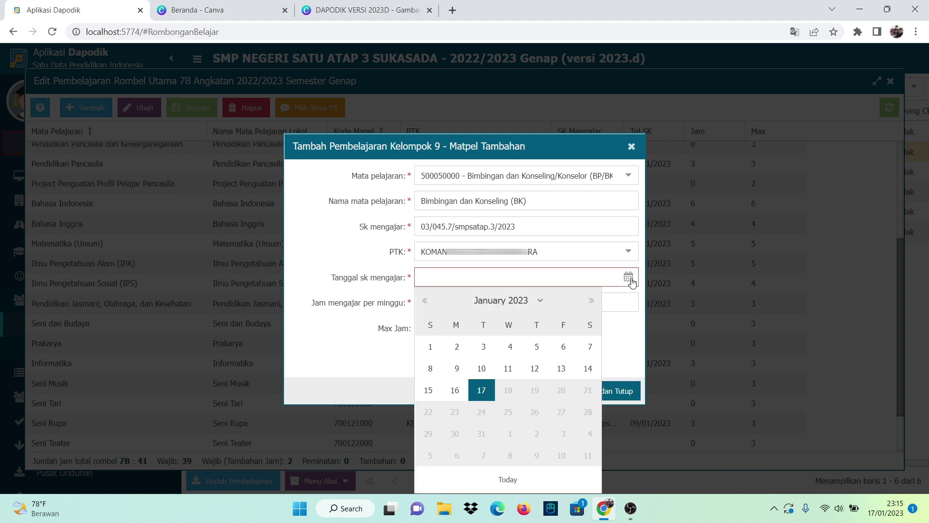
{"action": "left_click", "coordinate": [459, 370]}
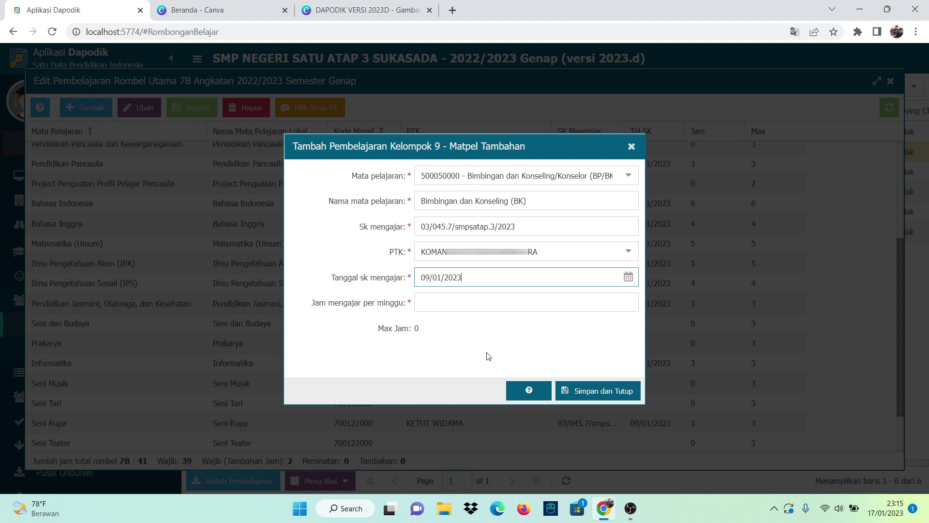
{"action": "left_click", "coordinate": [441, 302]}
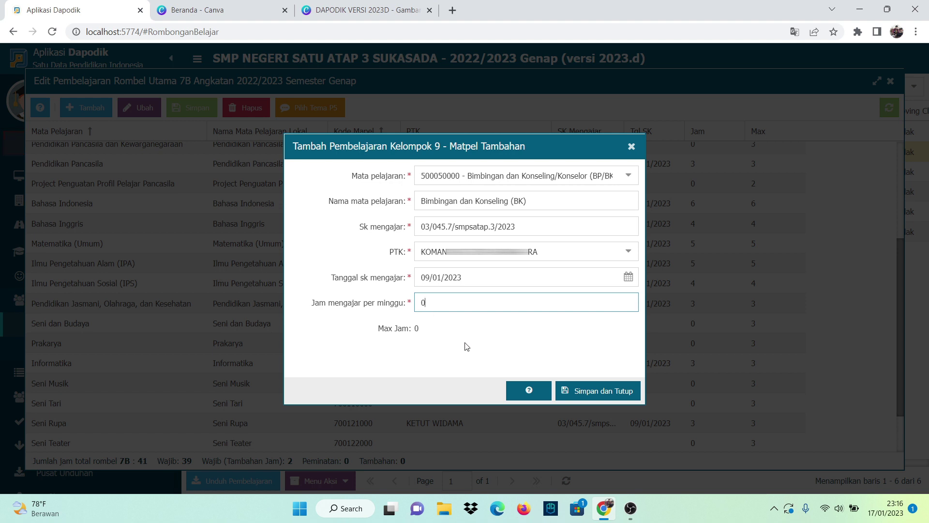
{"action": "left_click", "coordinate": [600, 394]}
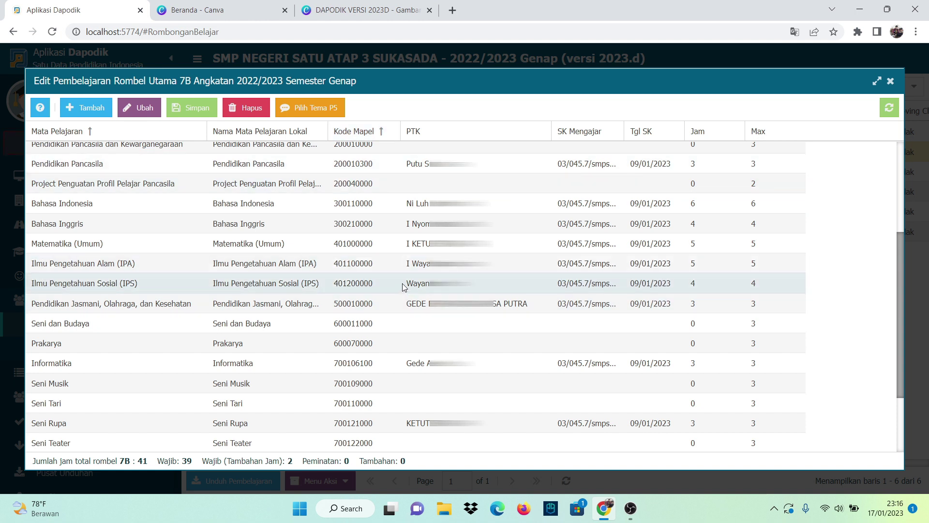
Check the Matpel Tambahan entry in rombel 7B's subject list and close its Pembelajaran editor
{"action": "scroll", "coordinate": [836, 200], "scroll_direction": "down", "scroll_amount": 1}
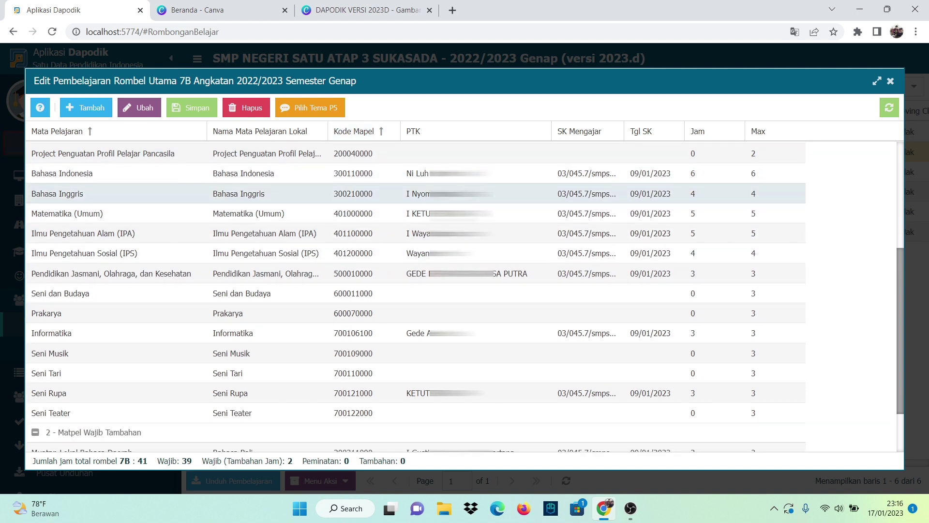
{"action": "scroll", "coordinate": [834, 203], "scroll_direction": "down", "scroll_amount": 1}
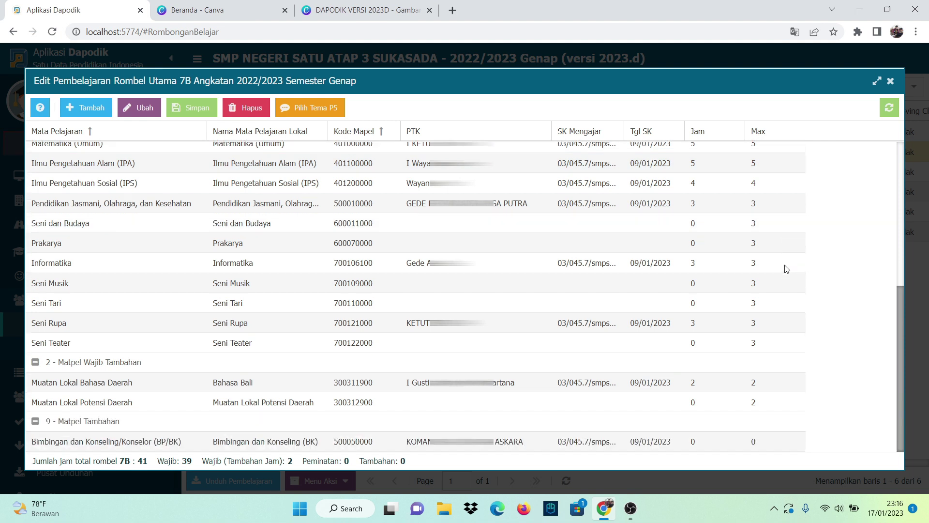
{"action": "left_click", "coordinate": [890, 82]}
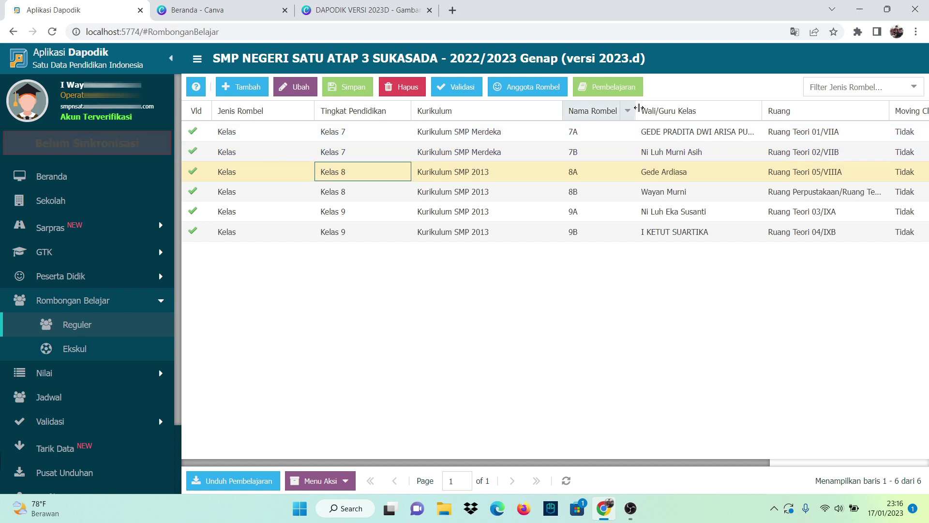
Look through the Pembelajaran subject list of rombel 8A and close it without editing
{"action": "left_click", "coordinate": [617, 87]}
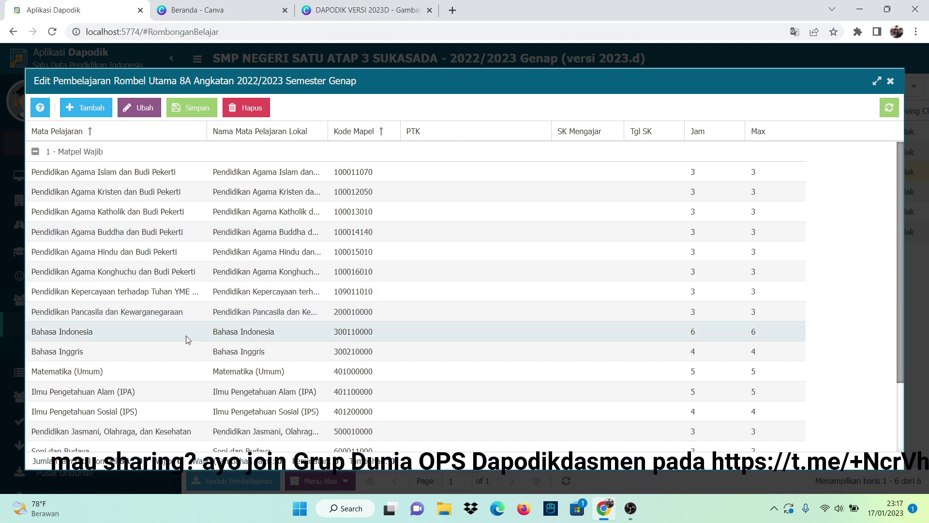
{"action": "scroll", "coordinate": [187, 338], "scroll_direction": "down", "scroll_amount": 3}
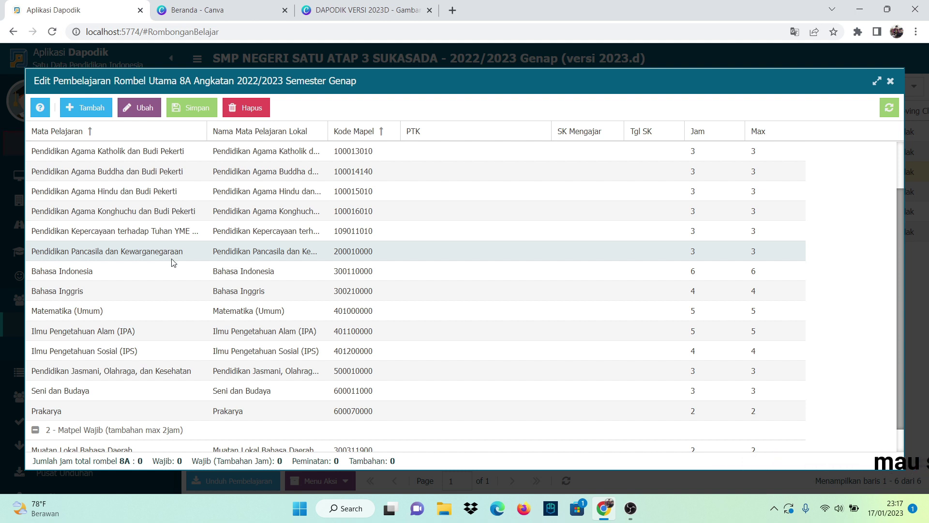
{"action": "scroll", "coordinate": [170, 321], "scroll_direction": "down", "scroll_amount": 1}
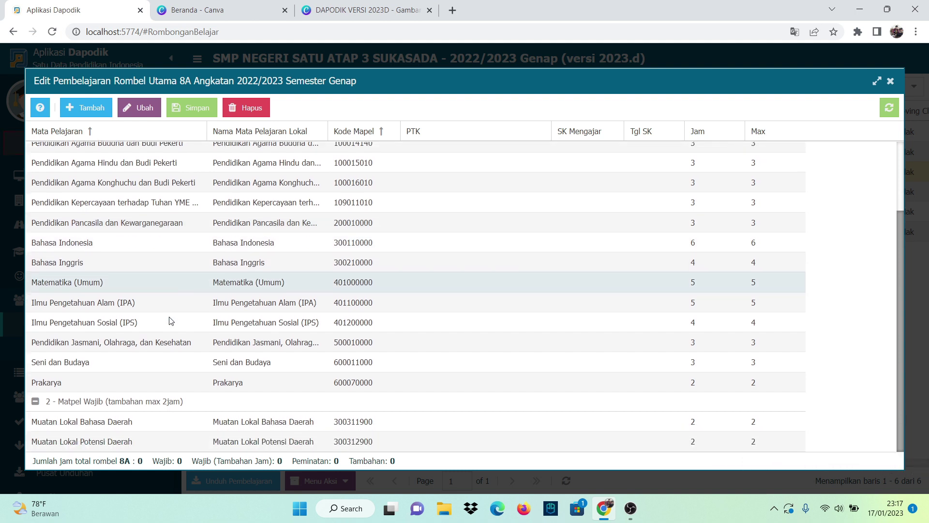
{"action": "scroll", "coordinate": [171, 321], "scroll_direction": "up", "scroll_amount": 3}
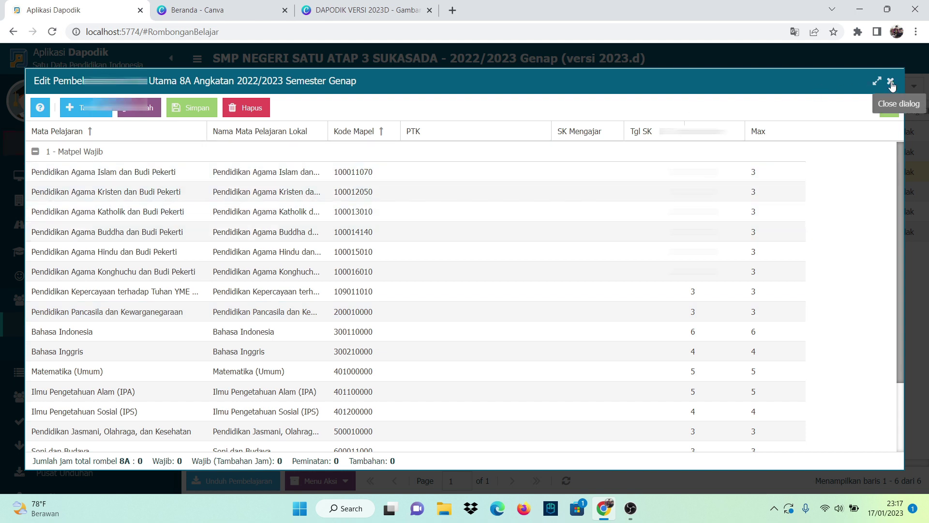
{"action": "left_click", "coordinate": [891, 83]}
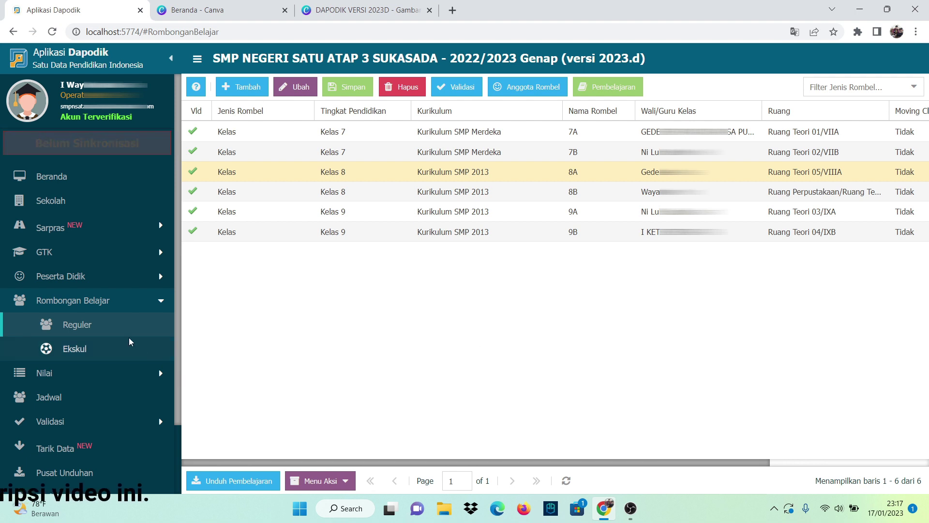
Open Validasi Lokal, reload the page, and check the Rombongan Belajar & Jadwal validation results
{"action": "left_click", "coordinate": [59, 422]}
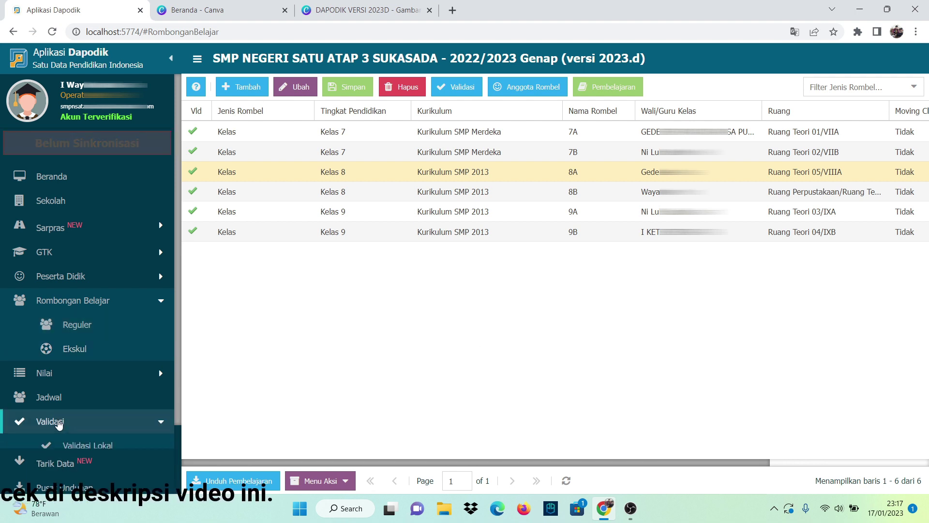
{"action": "left_click", "coordinate": [81, 444]}
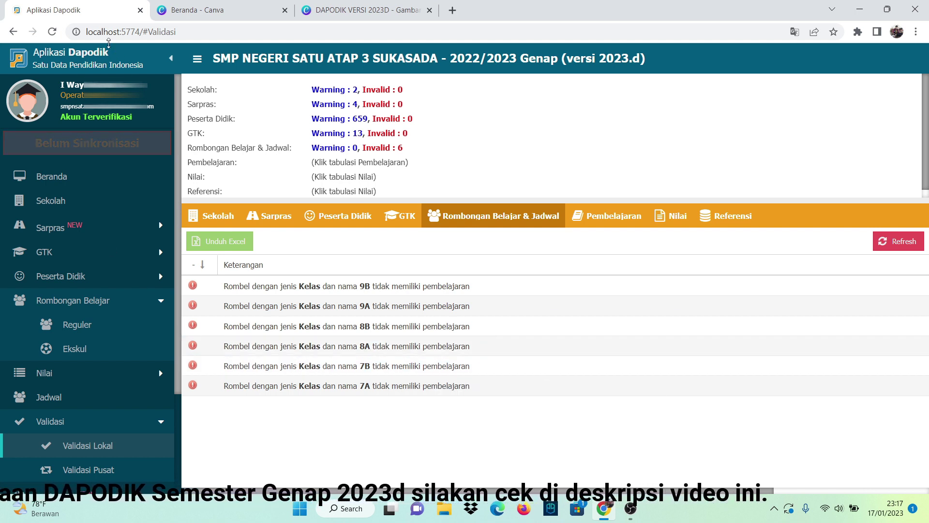
{"action": "left_click", "coordinate": [51, 31]}
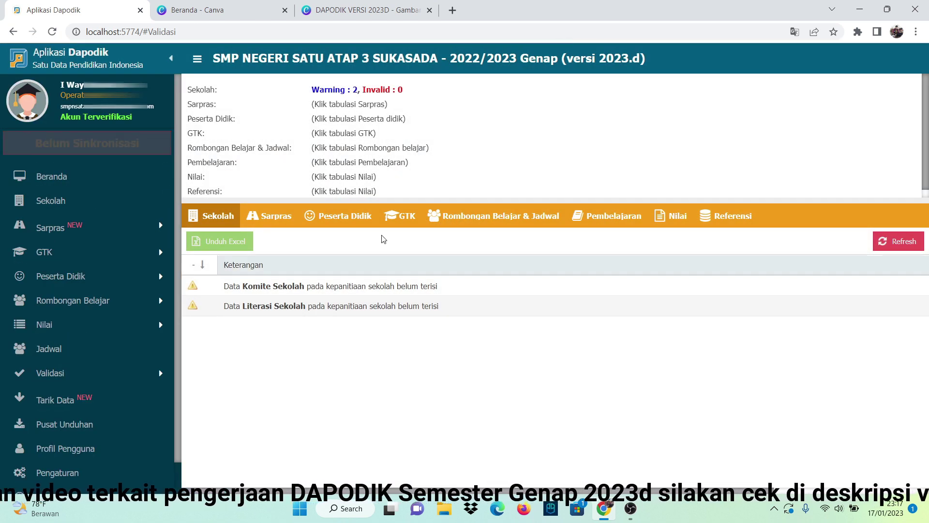
{"action": "left_click", "coordinate": [459, 219]}
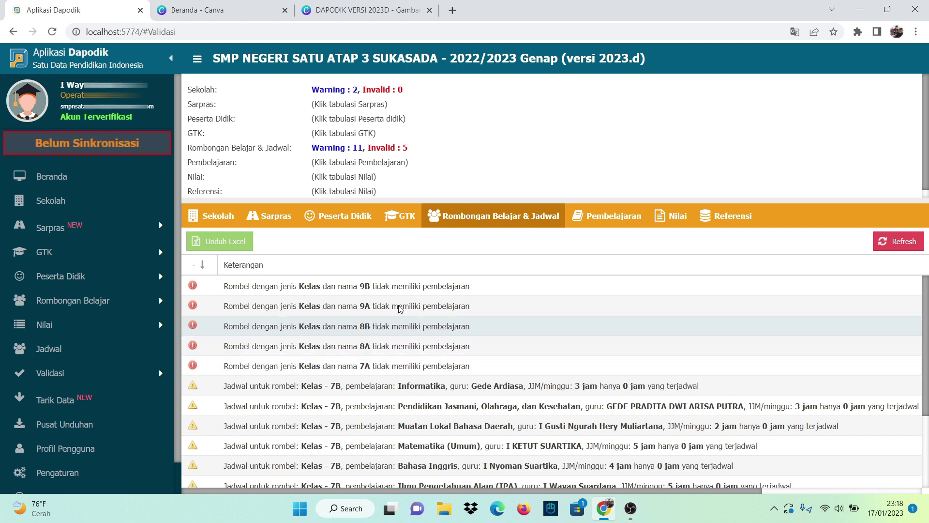
Review the Peserta Didik and GTK validation results and return to the Rombongan Belajar & Jadwal results
{"action": "left_click", "coordinate": [345, 218]}
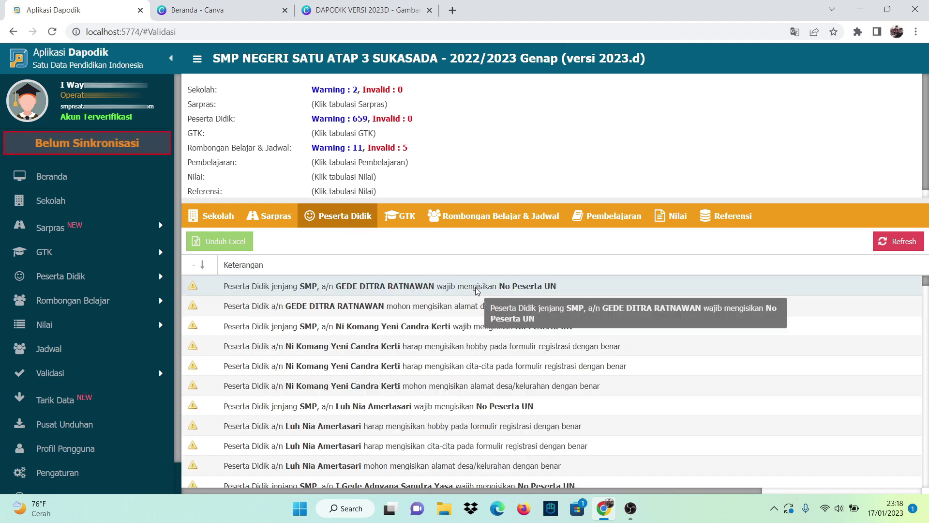
{"action": "left_click", "coordinate": [406, 221]}
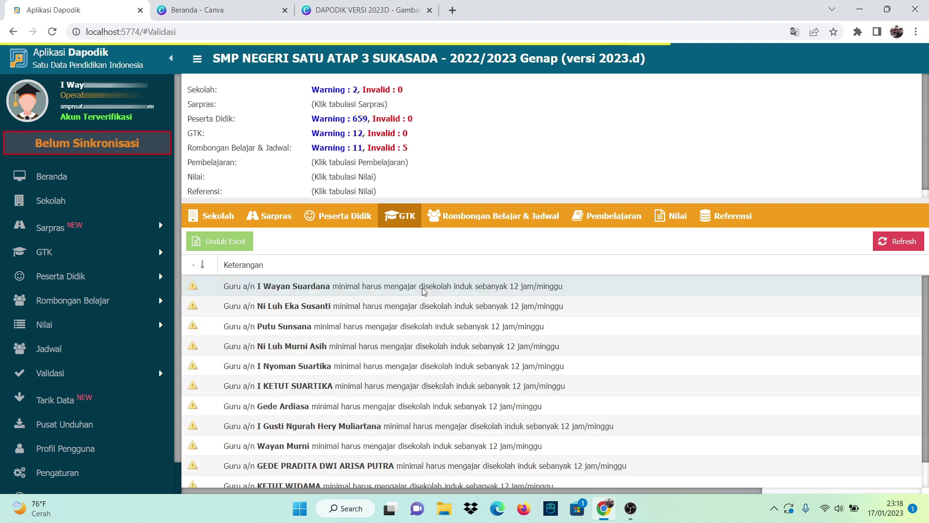
{"action": "left_click", "coordinate": [479, 217]}
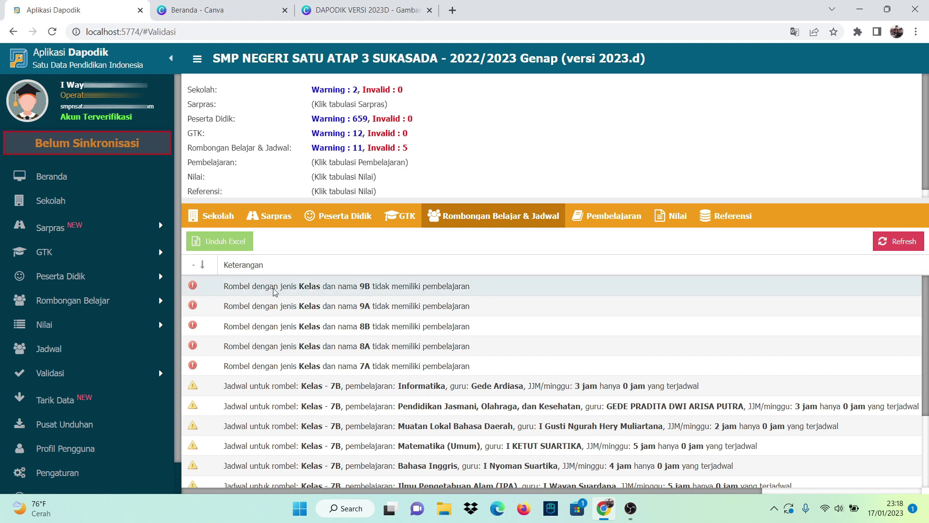